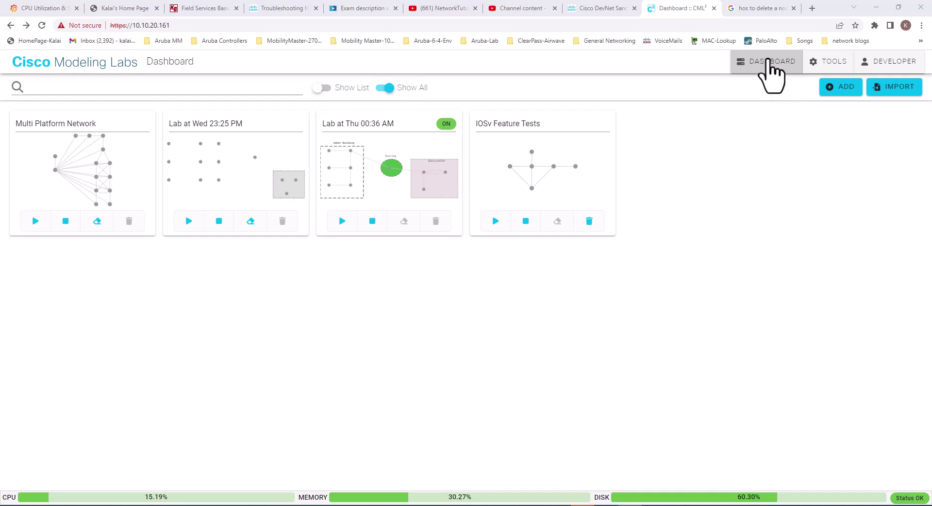
After a look at the developer options, delete the IOSv Feature Tests lab and confirm
left_click(828, 62)
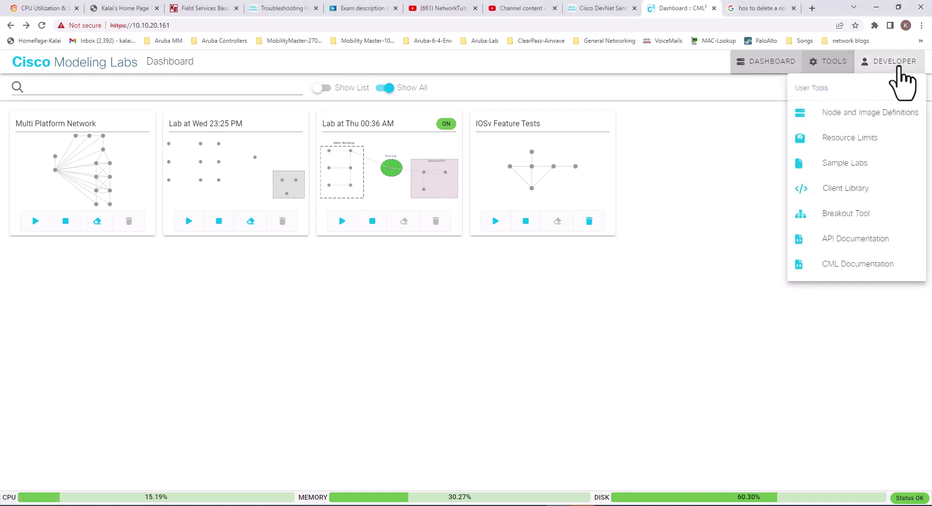
left_click(898, 68)
left_click(859, 108)
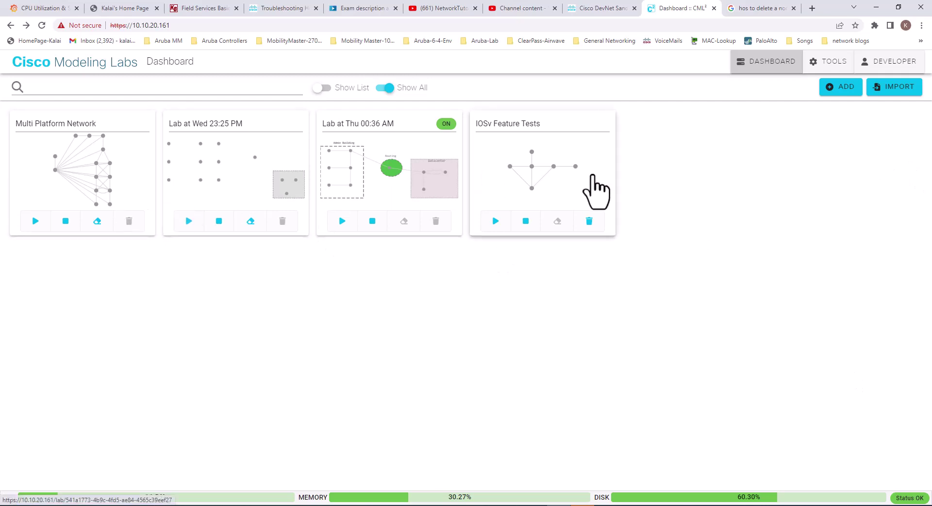
left_click(589, 220)
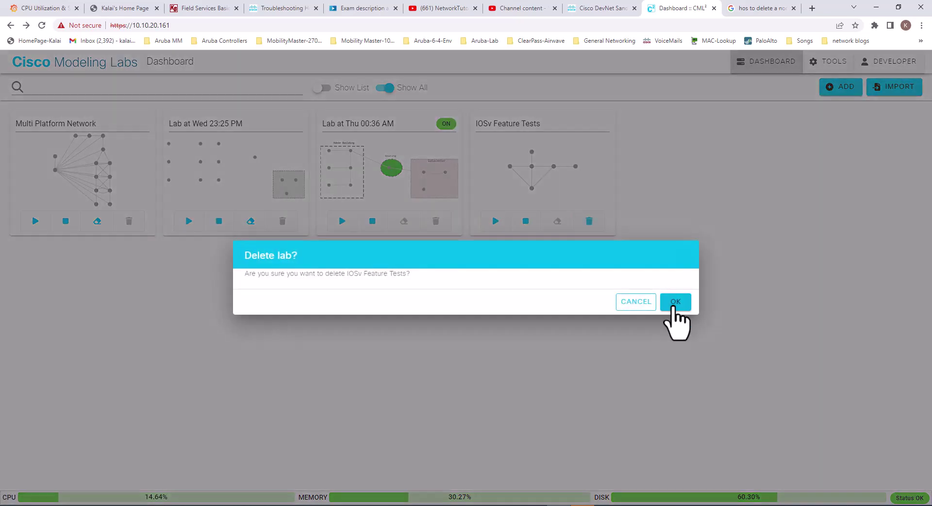
left_click(675, 302)
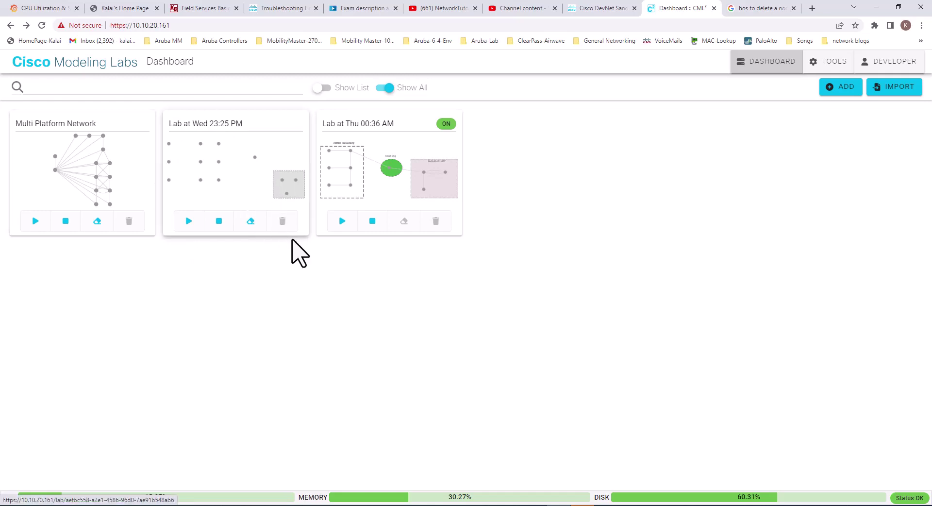
Wipe the Lab at Wed 23:25 PM, then delete it, confirming both prompts
left_click(253, 221)
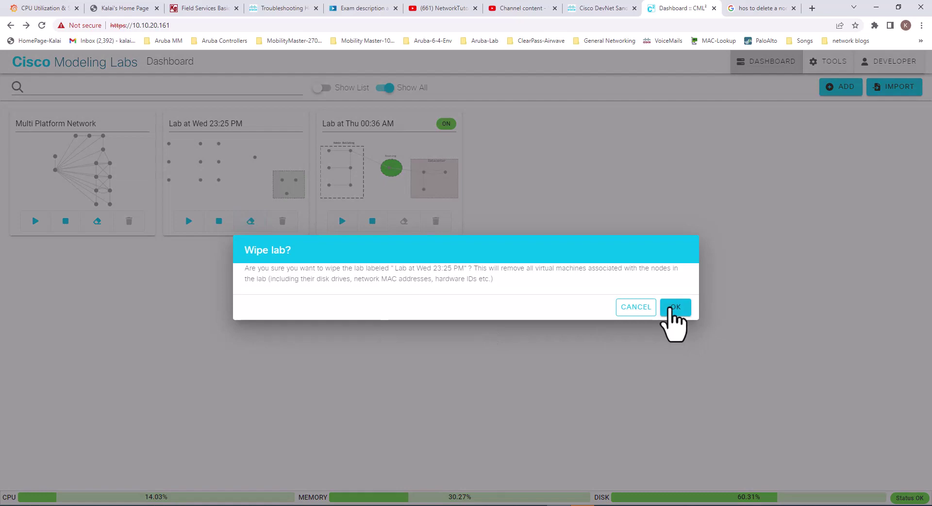
left_click(672, 307)
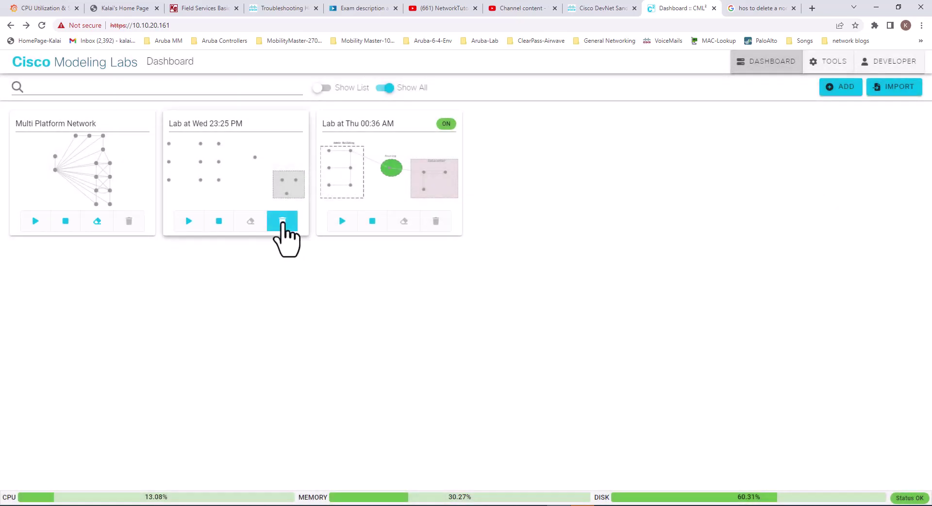
left_click(282, 223)
left_click(679, 303)
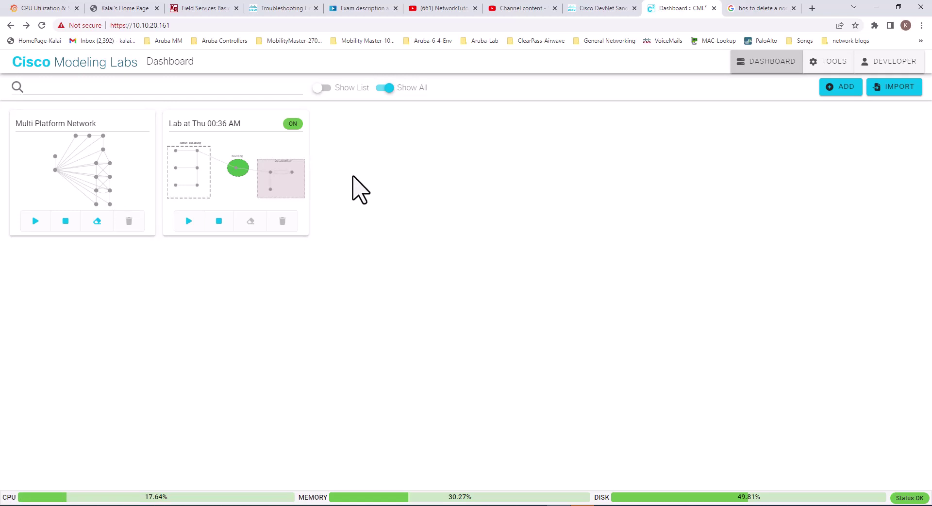
Create a new lab with three stacked IOSvL2 switches and an IOS XRv 9000 router to their right
left_click(846, 94)
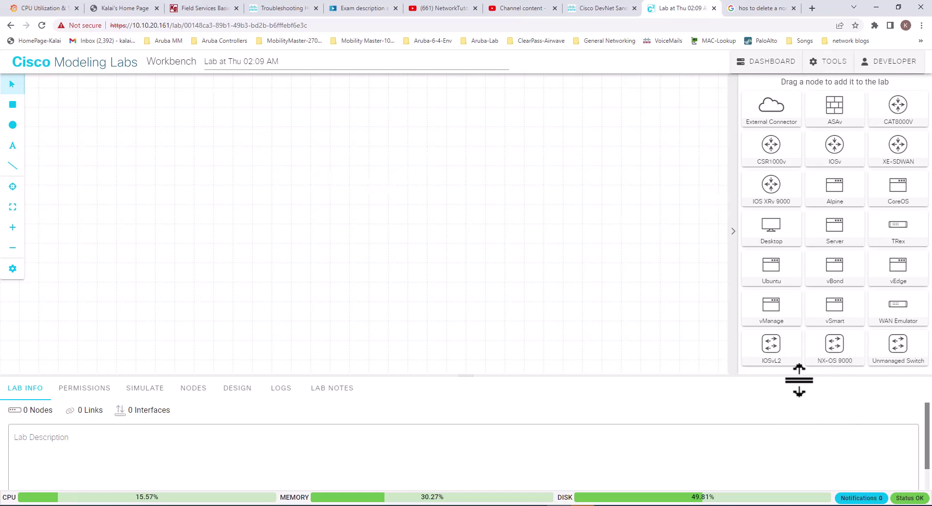
left_click_drag(775, 356, 238, 167)
left_click_drag(770, 356, 235, 244)
left_click_drag(775, 343, 240, 323)
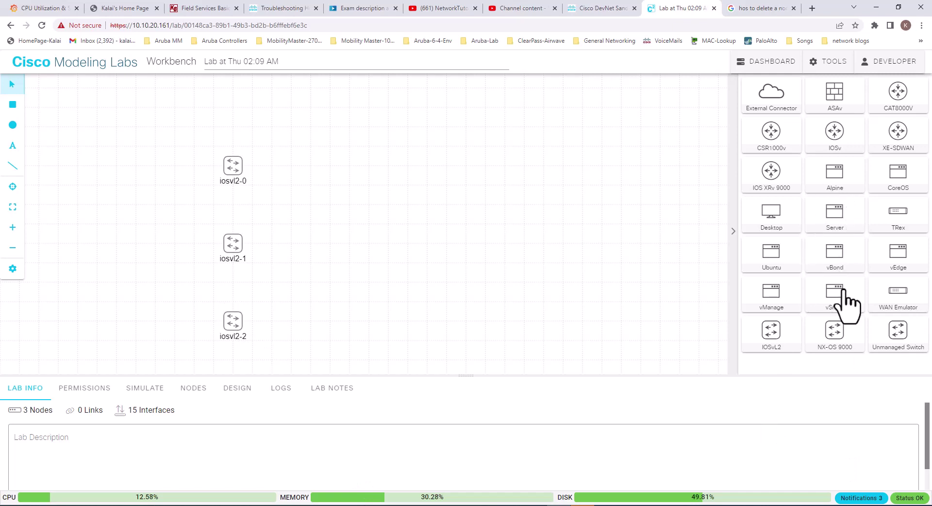
left_click_drag(782, 192, 369, 243)
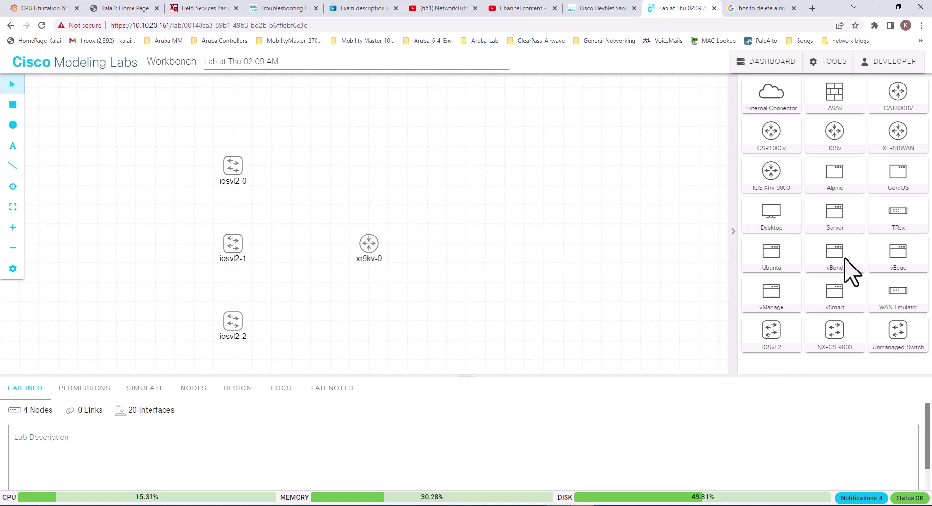
Add three desktops, one left of each switch, aligned level with their switches
left_click_drag(779, 226, 156, 170)
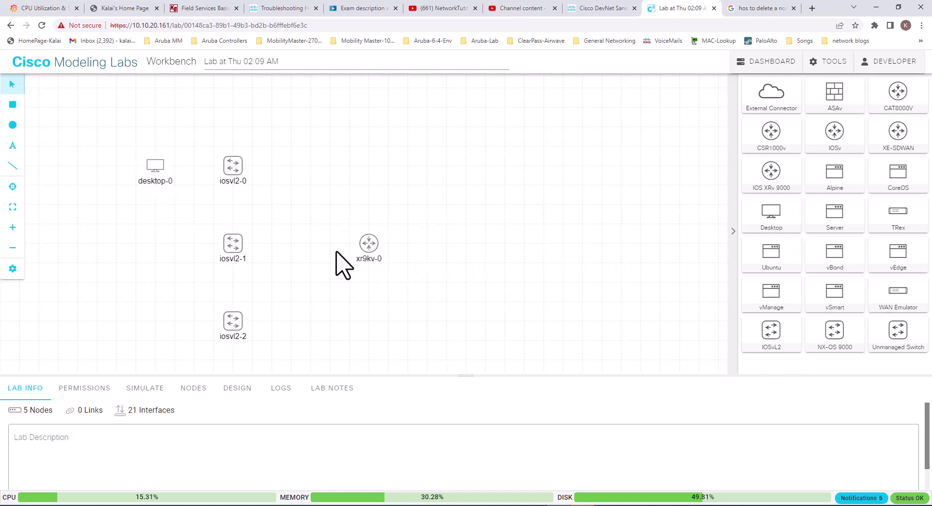
left_click_drag(772, 220, 135, 270)
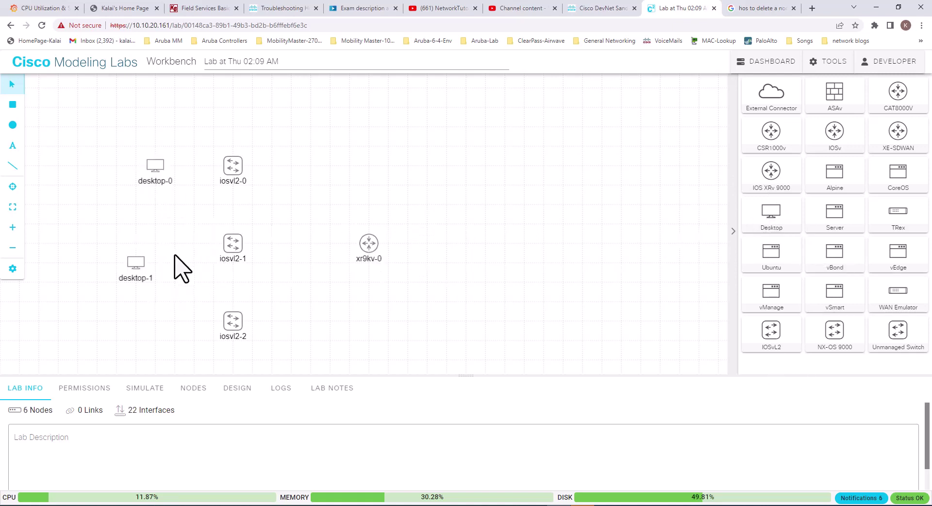
left_click_drag(777, 233, 156, 347)
left_click_drag(138, 270, 163, 256)
left_click_drag(161, 335, 160, 317)
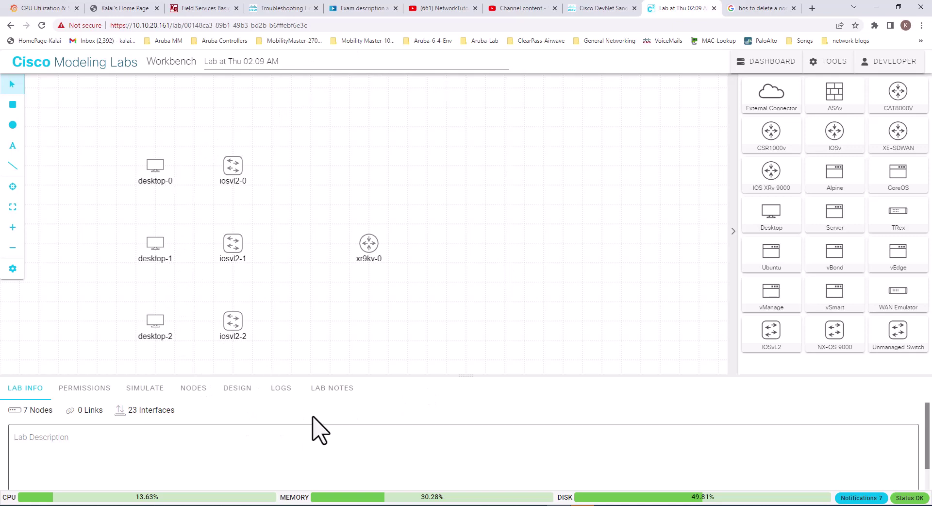
Start the three switches iosvl2-0, iosvl2-1 and iosvl2-2
right_click(232, 166)
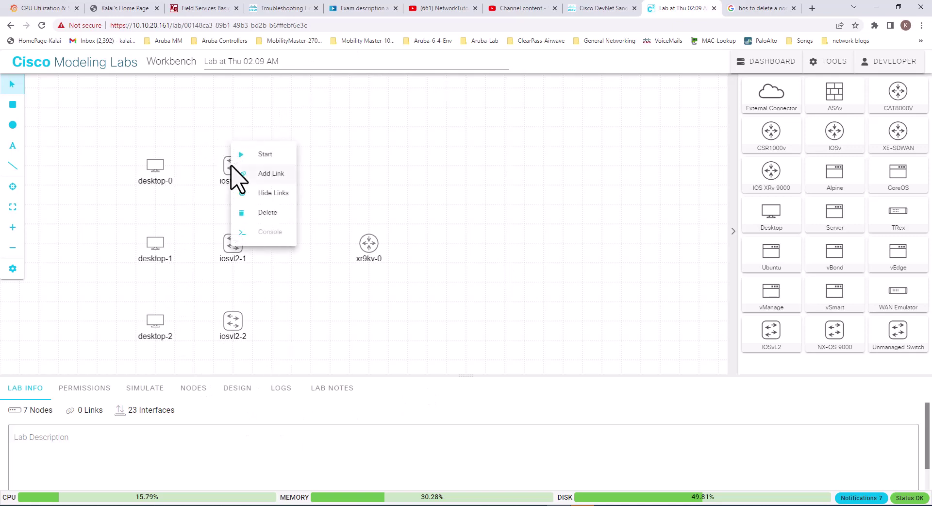
left_click(269, 154)
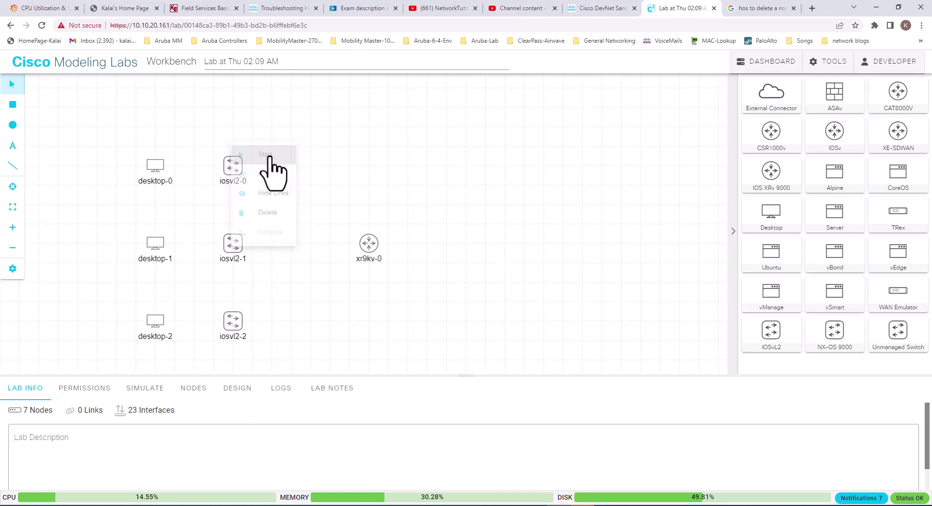
right_click(238, 246)
left_click(265, 233)
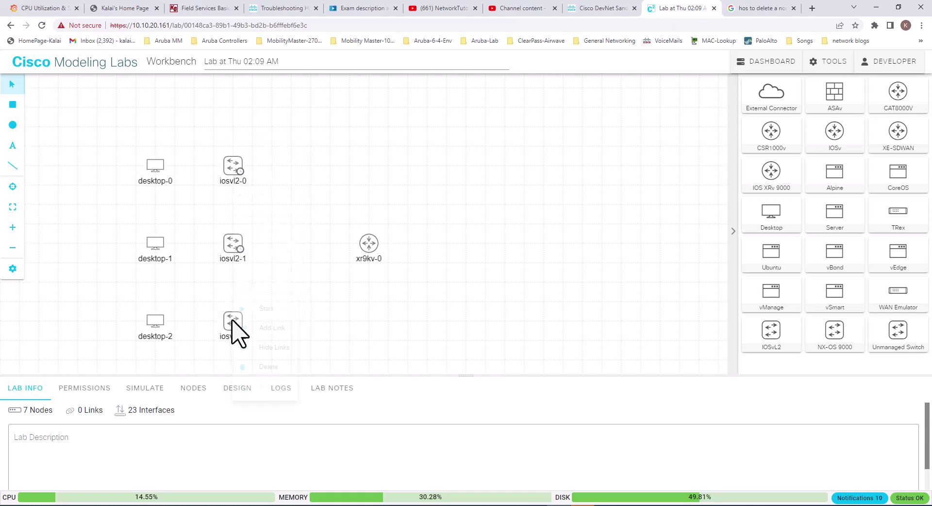
left_click(266, 308)
Start desktop-0, desktop-1, desktop-2 and the xr9kv-0 router
right_click(159, 171)
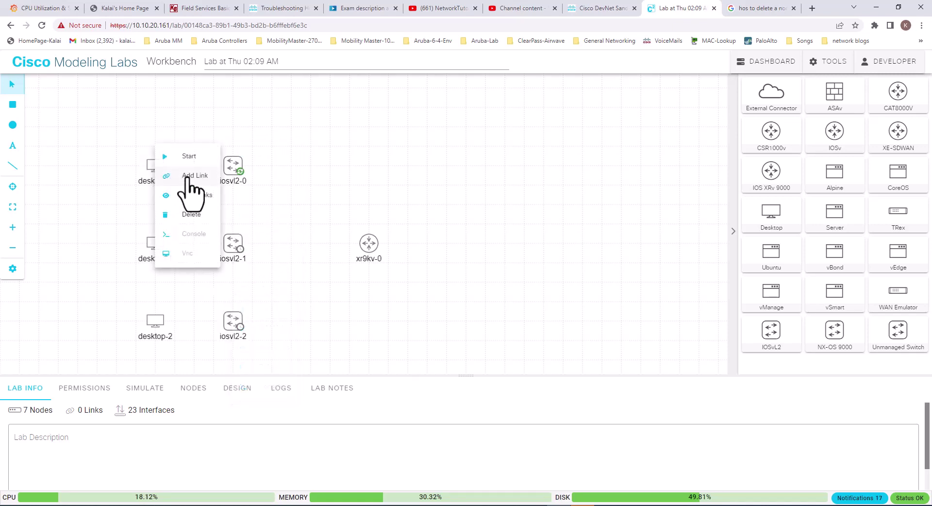
left_click(187, 156)
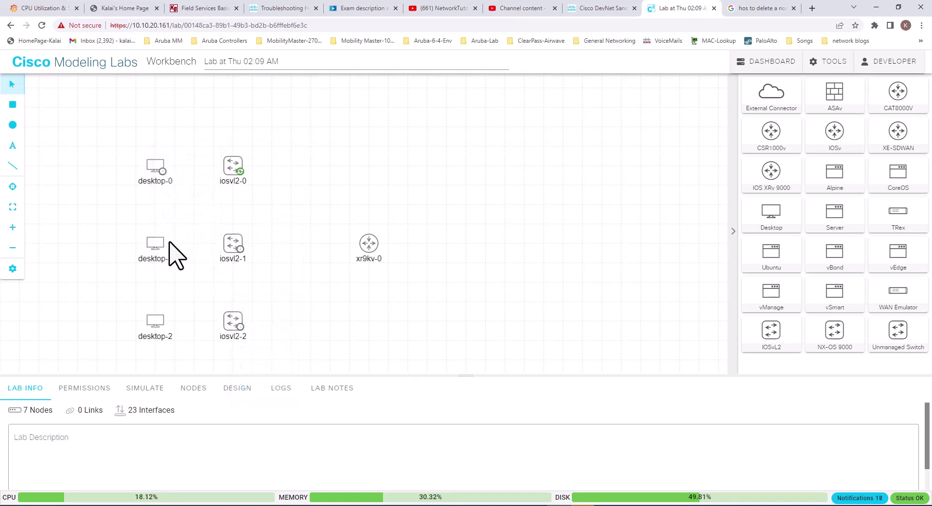
right_click(167, 249)
left_click(193, 234)
right_click(164, 325)
left_click(192, 311)
right_click(376, 245)
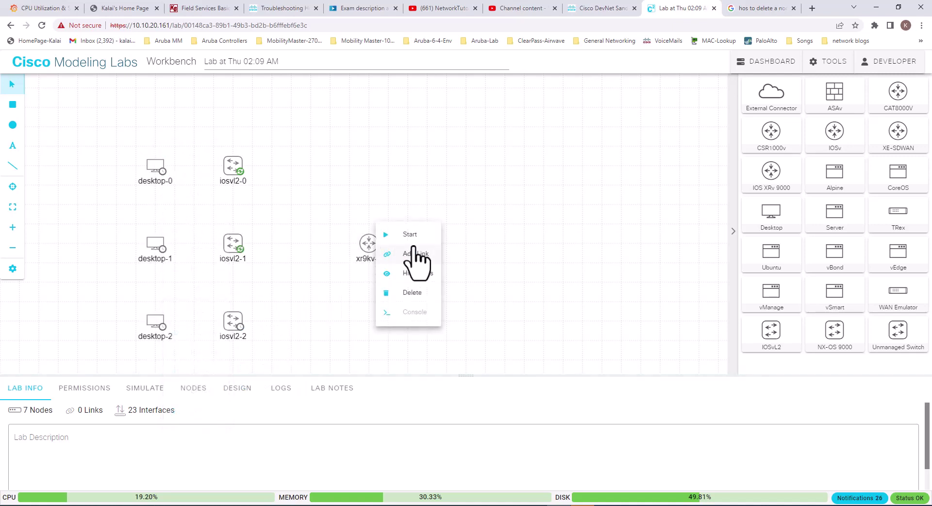
left_click(416, 236)
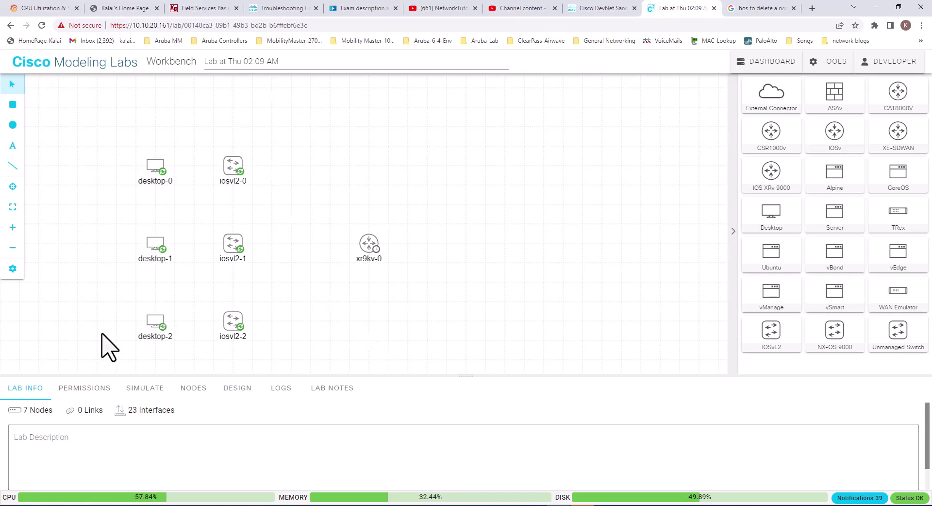
Stop the Lab at Thu 00:36 AM from the dashboard, then reopen Lab at Thu 02:09 AM
left_click(11, 25)
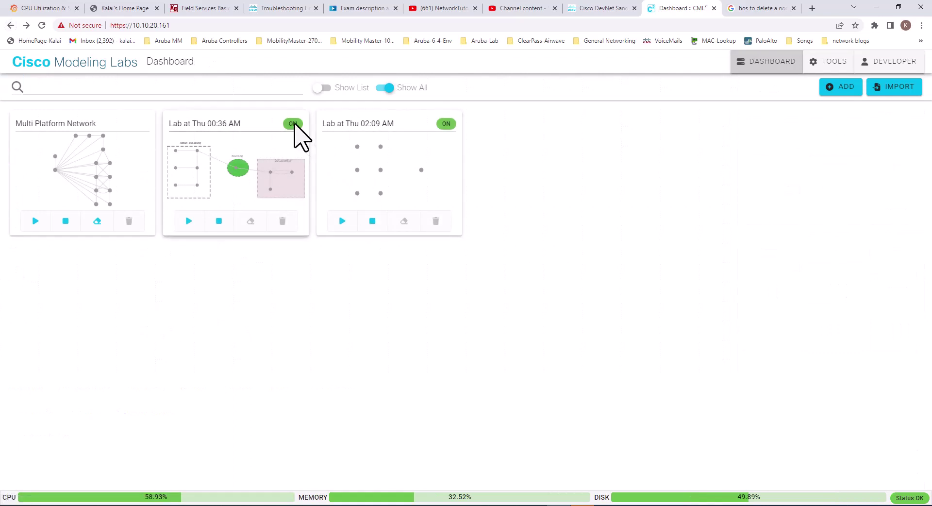
left_click(219, 222)
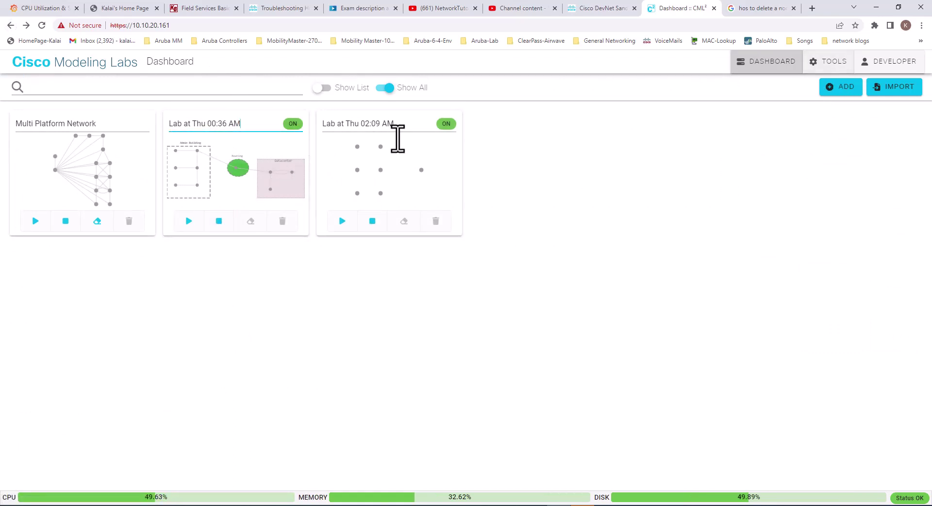
left_click(219, 222)
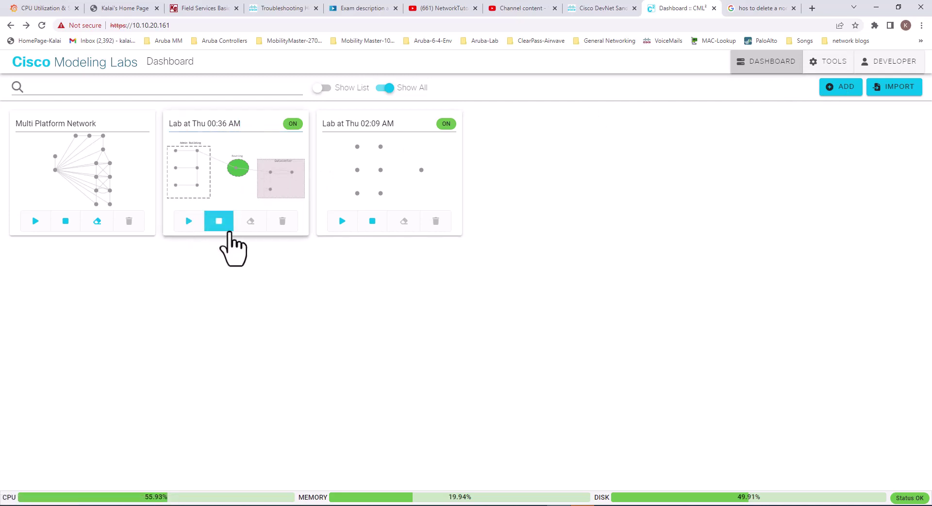
left_click(219, 176)
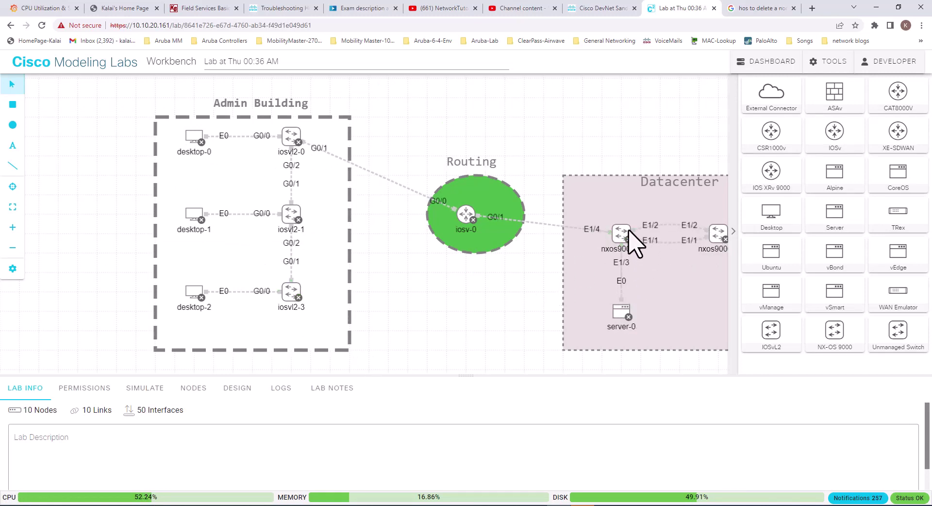
left_click(10, 25)
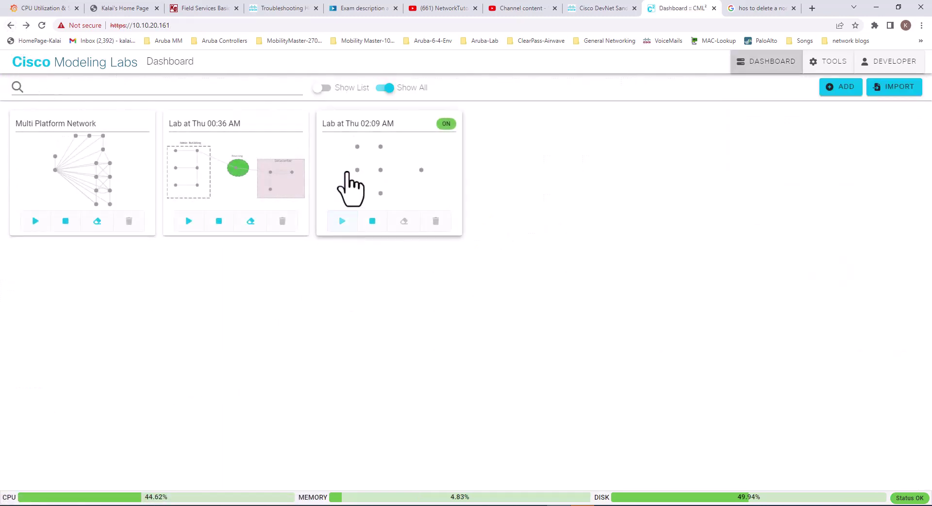
left_click(399, 164)
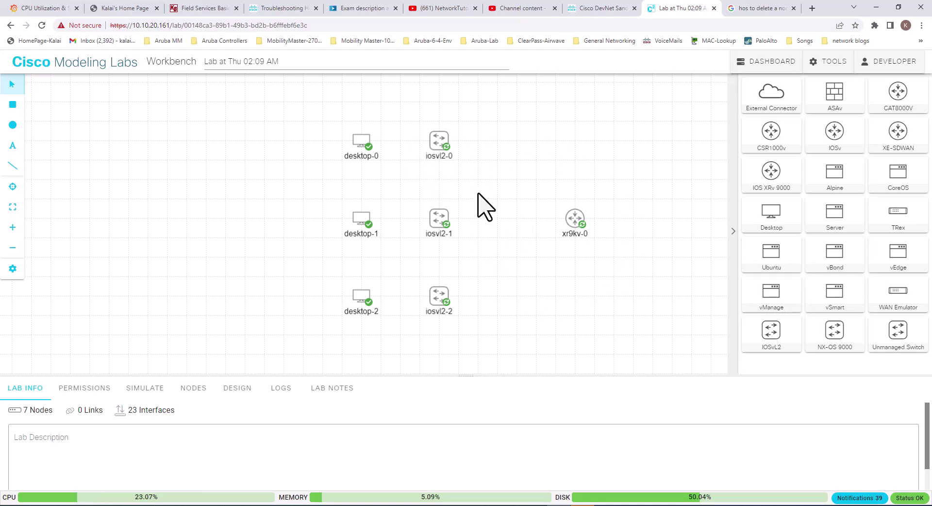
Link desktop-0 E0 to iosvl2-0 G0/0
right_click(362, 141)
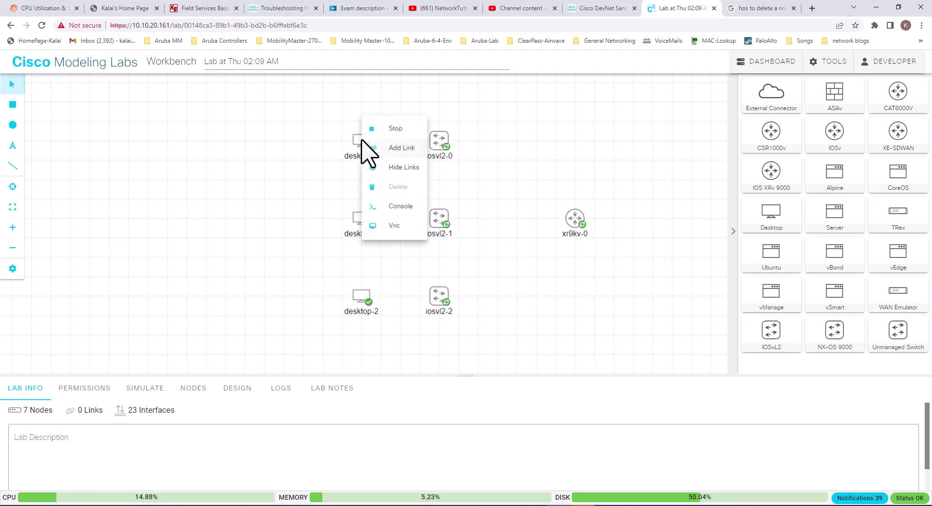
left_click(402, 148)
left_click(440, 142)
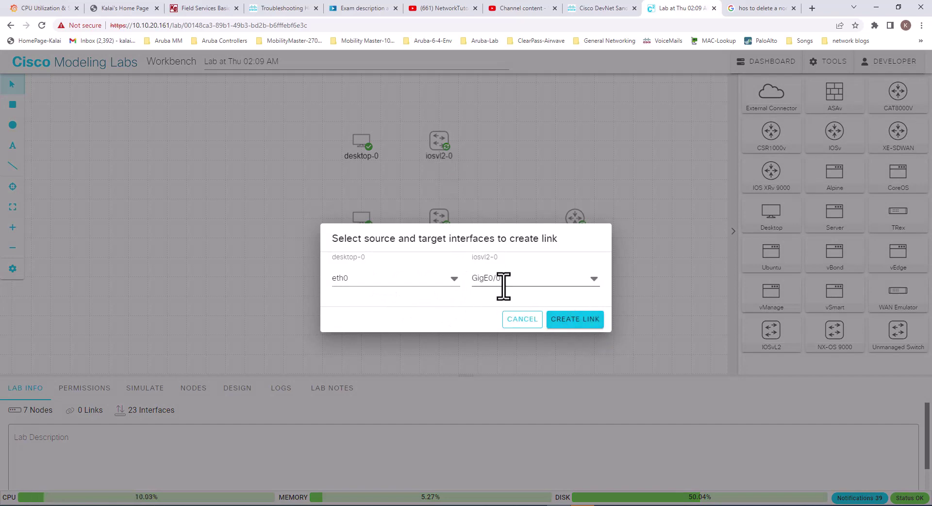
left_click(585, 320)
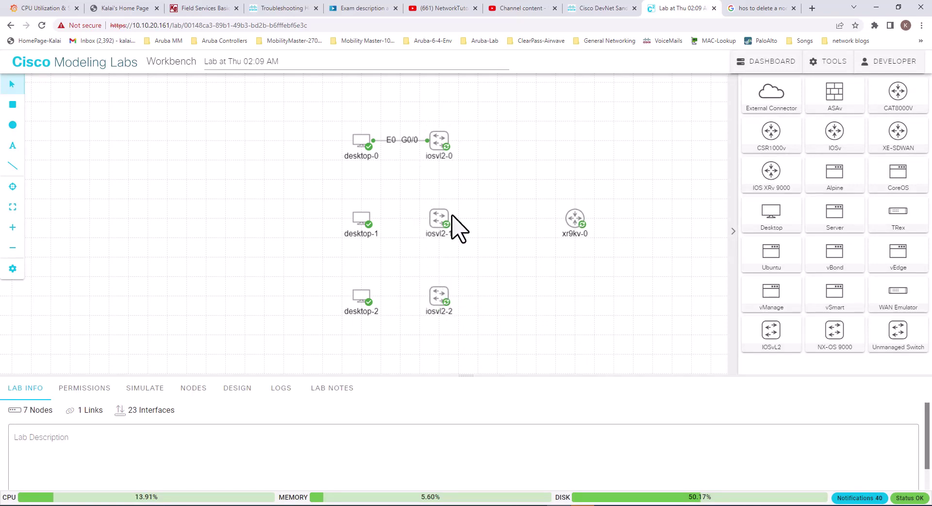
Link desktop-1 E0 to iosvl2-1 G0/0, after one abandoned attempt
right_click(364, 218)
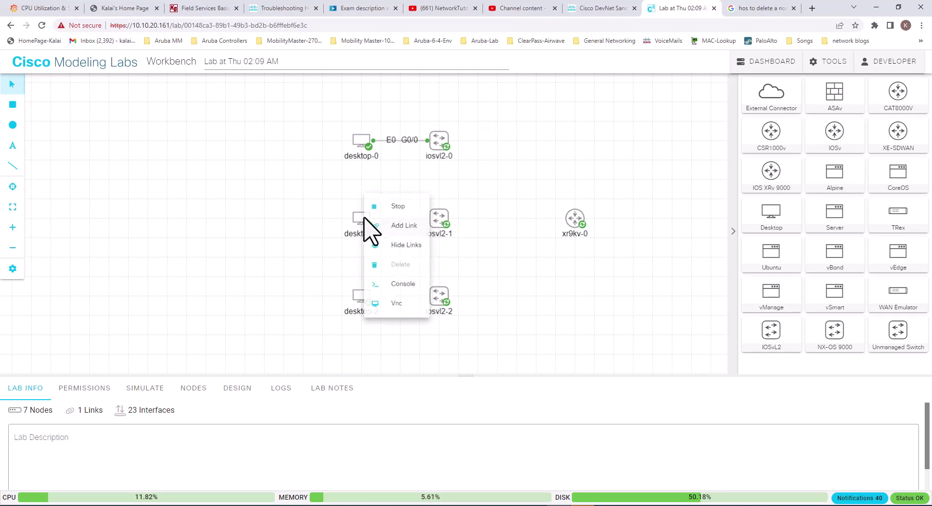
left_click(408, 225)
left_click(440, 219)
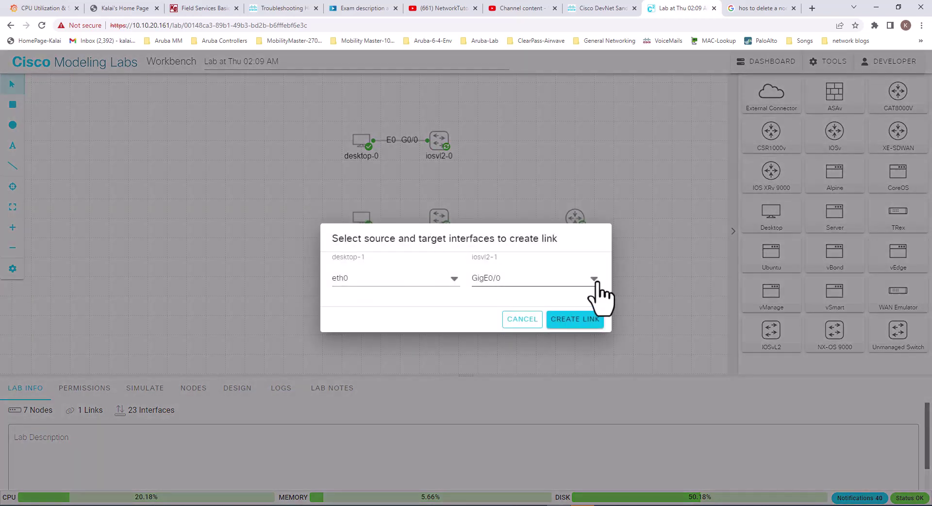
left_click(592, 278)
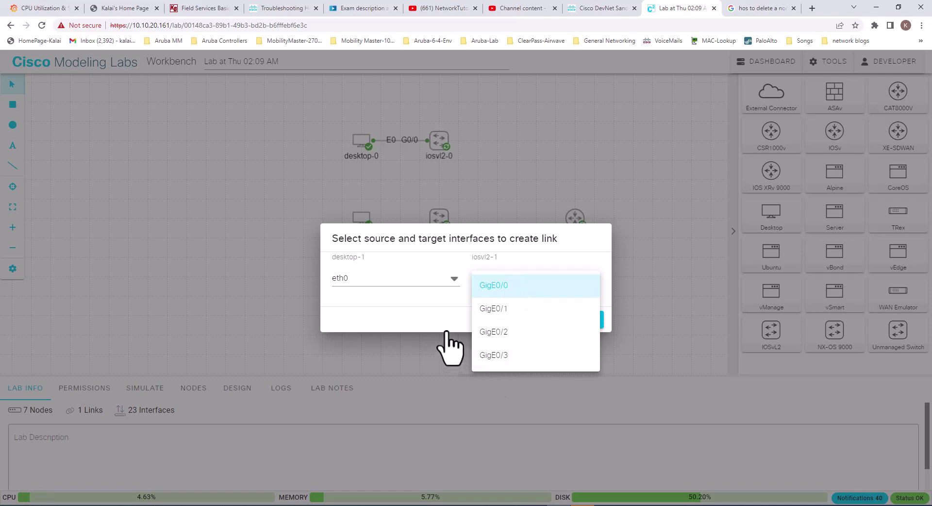
left_click(662, 257)
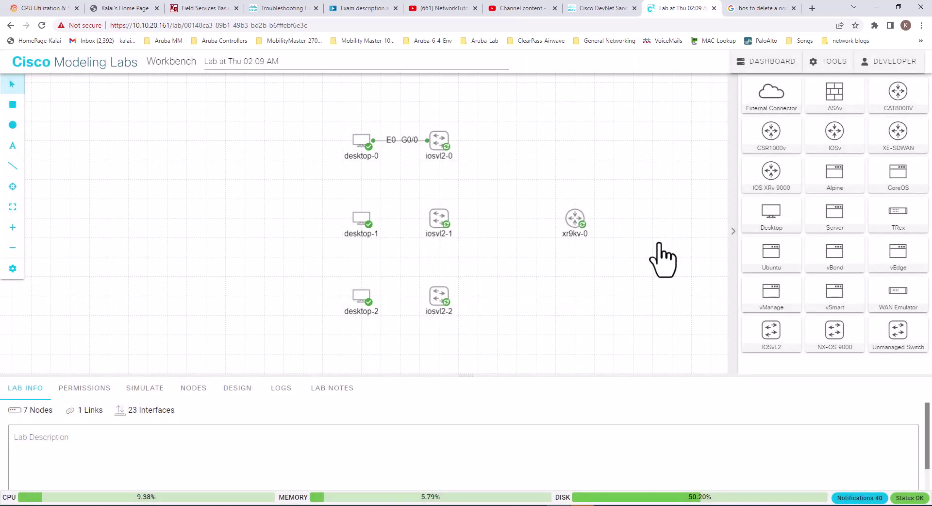
right_click(362, 221)
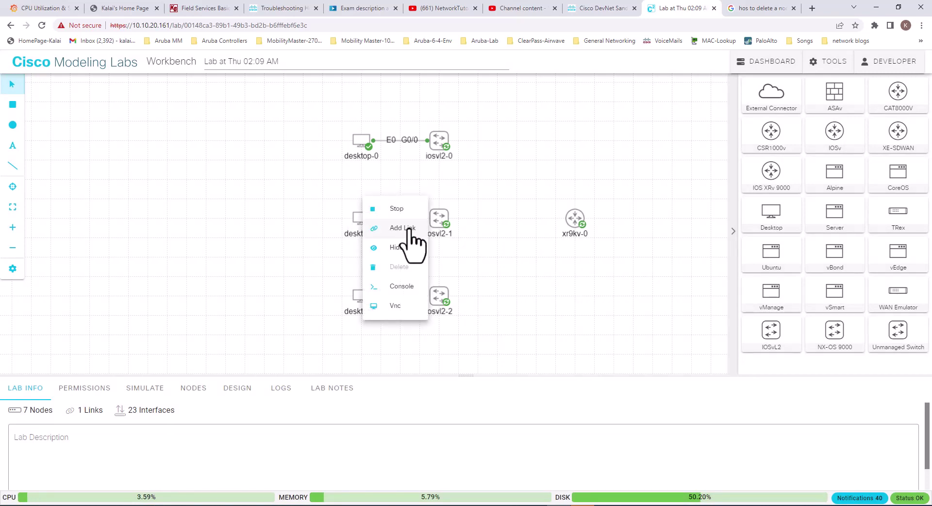
left_click(415, 230)
left_click(439, 221)
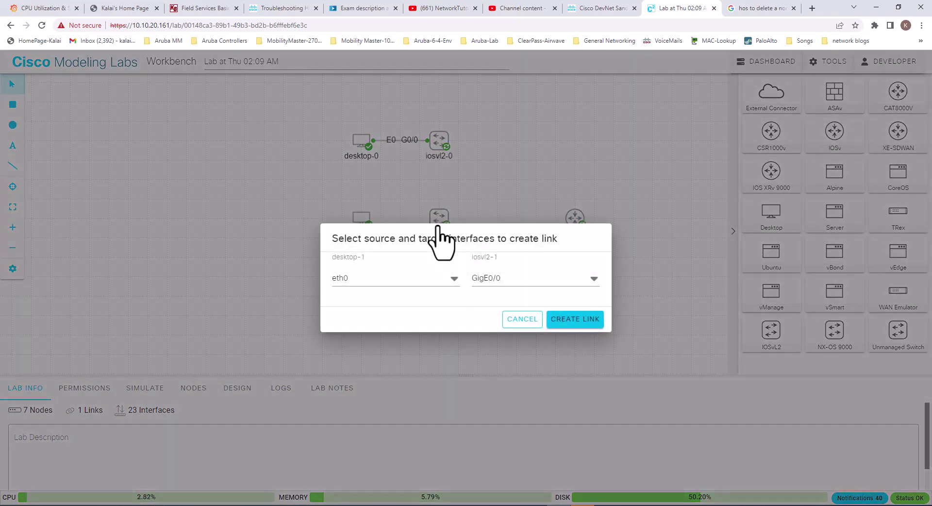
left_click(575, 311)
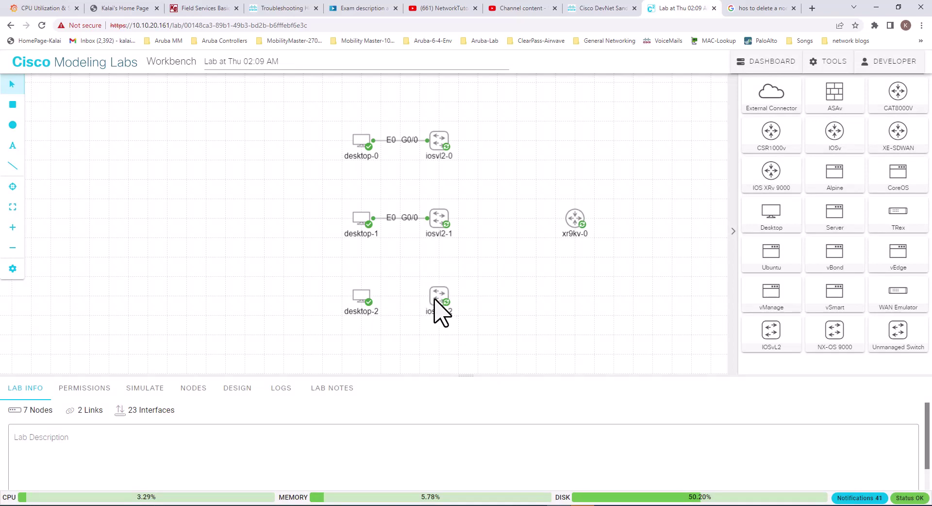
Select iosvl2-2 and review its interface list
right_click(438, 301)
left_click(442, 303)
left_click(376, 388)
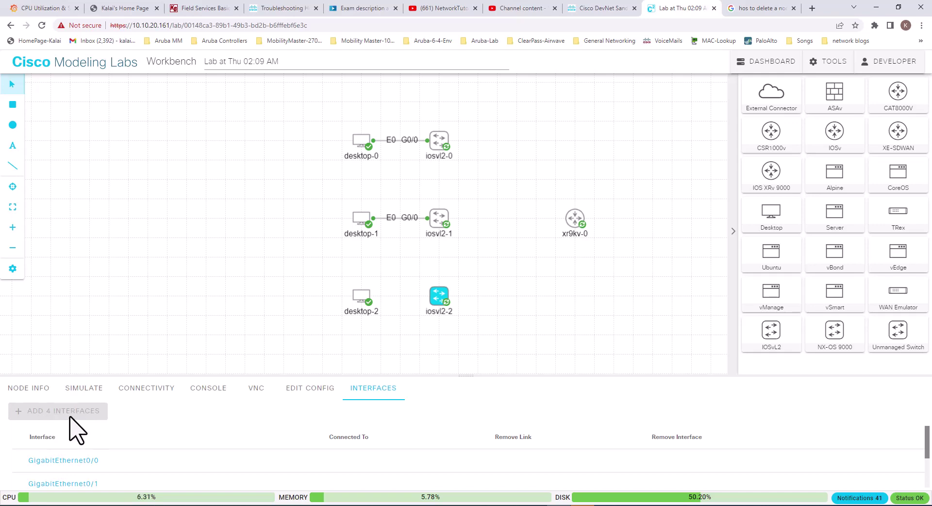
scroll(408, 368, "down", 3)
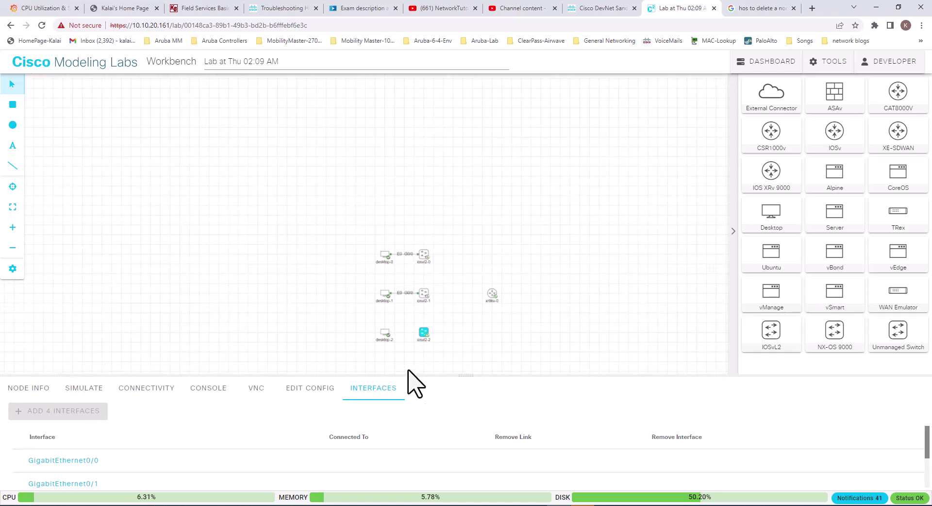
scroll(409, 369, "up", 3)
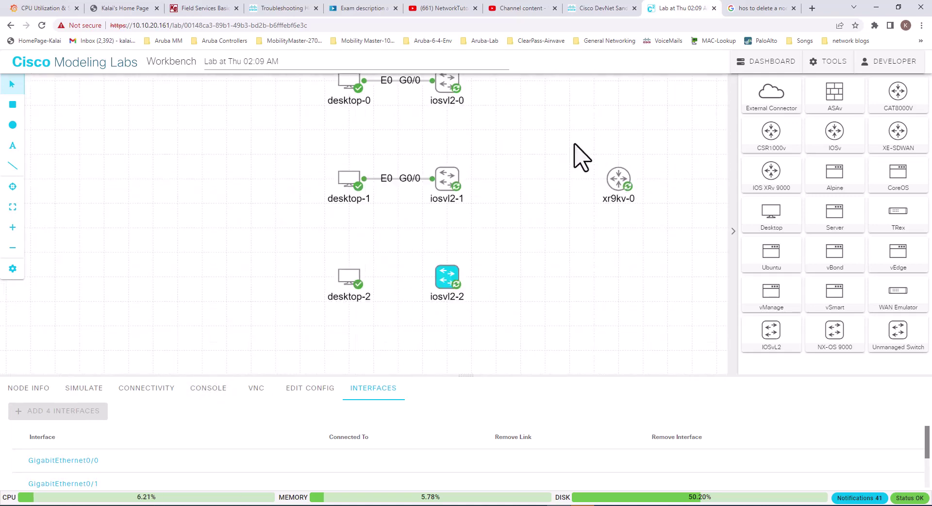
Stop iosvl2-2 and wipe the node
left_click_drag(494, 254, 479, 298)
right_click(433, 319)
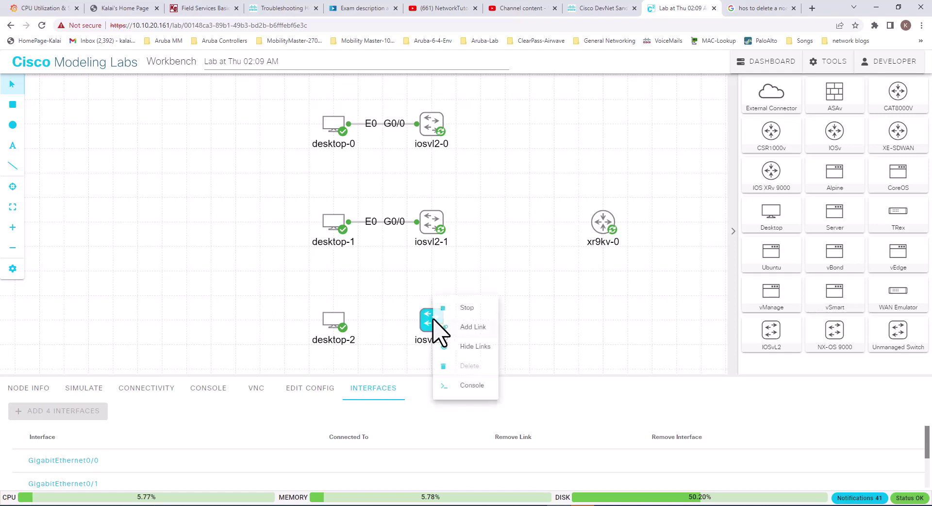
left_click(467, 307)
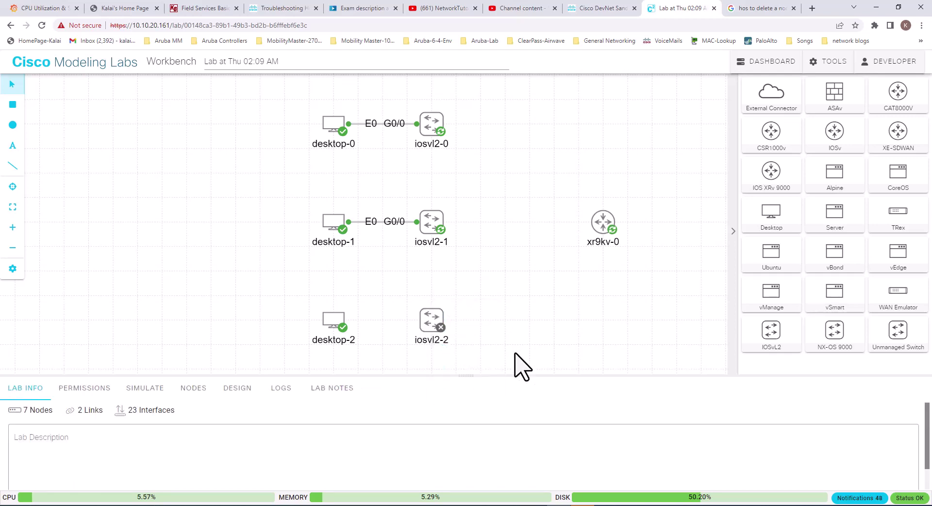
left_click(432, 319)
left_click(374, 382)
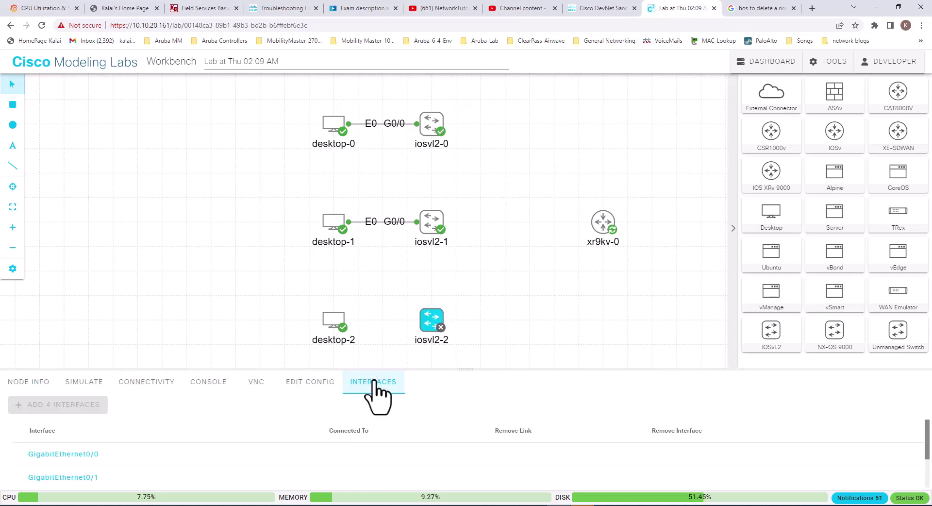
left_click(85, 384)
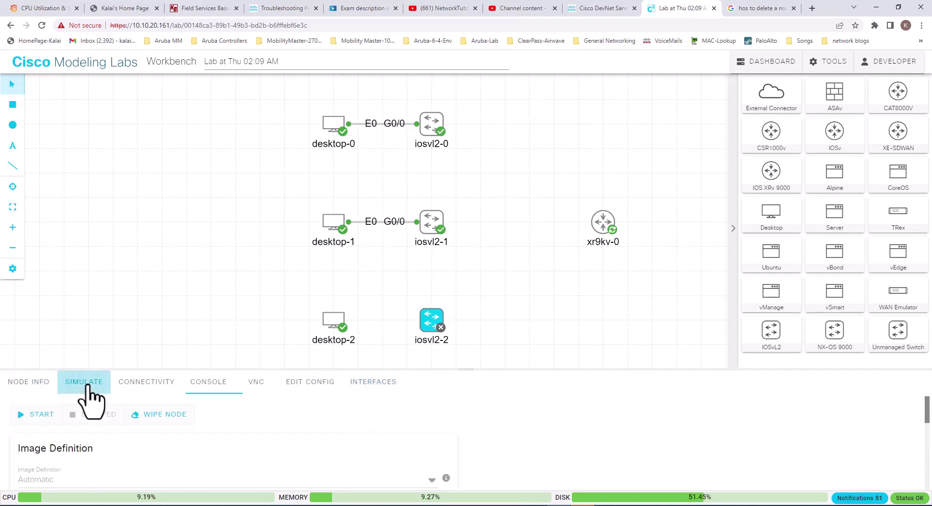
left_click(161, 416)
left_click(556, 318)
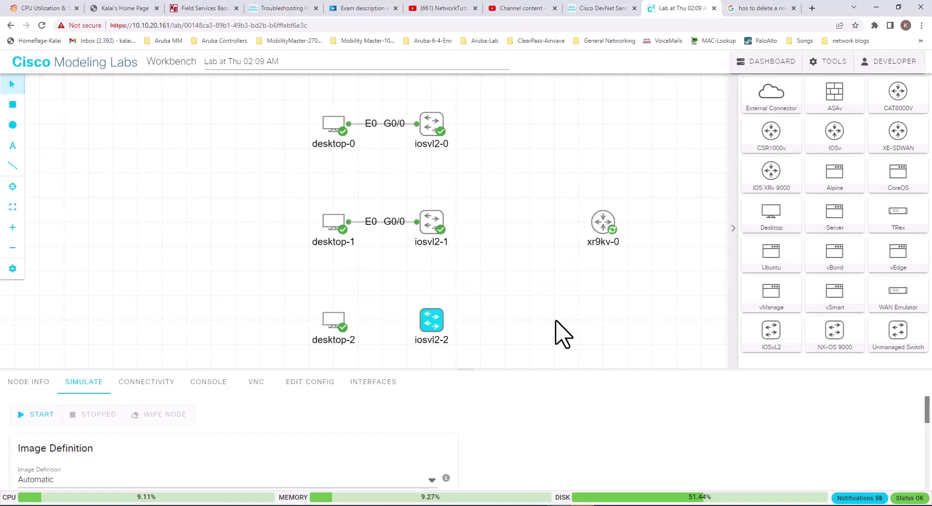
Add two batches of four interfaces to iosvl2-2
left_click(368, 384)
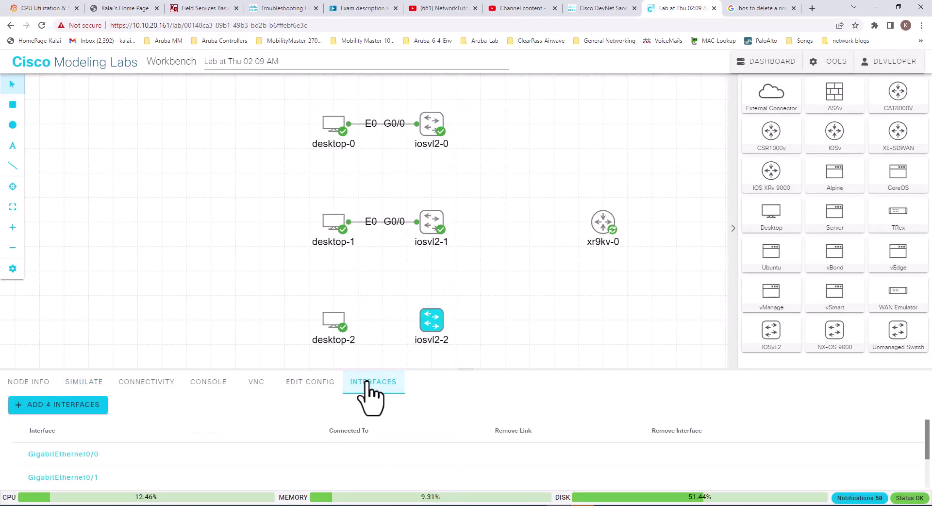
left_click(72, 406)
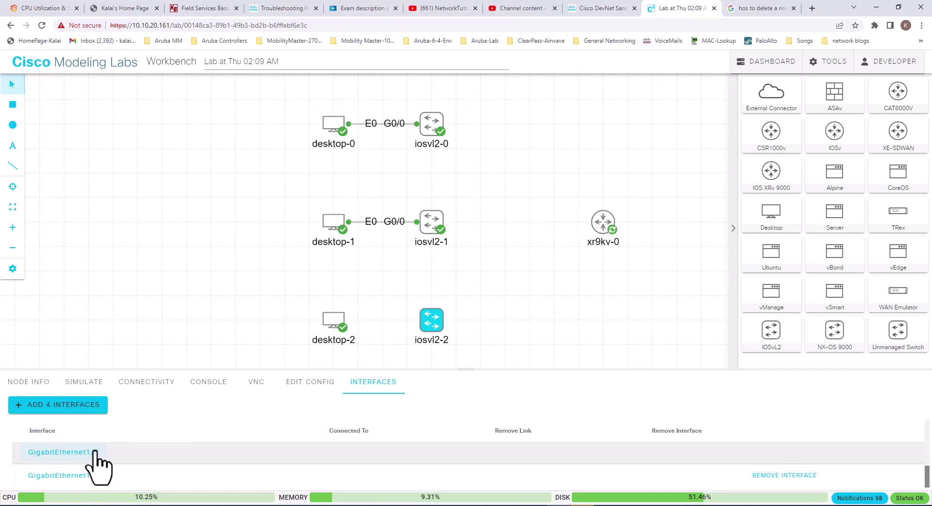
left_click(67, 407)
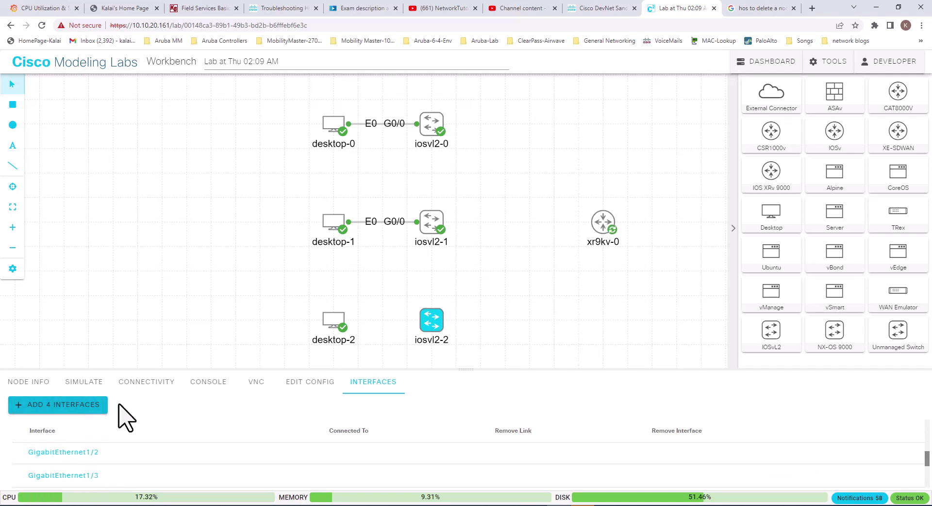
Restart iosvl2-2 and link desktop-2 to it
right_click(433, 322)
left_click(469, 306)
left_click(439, 358)
right_click(330, 321)
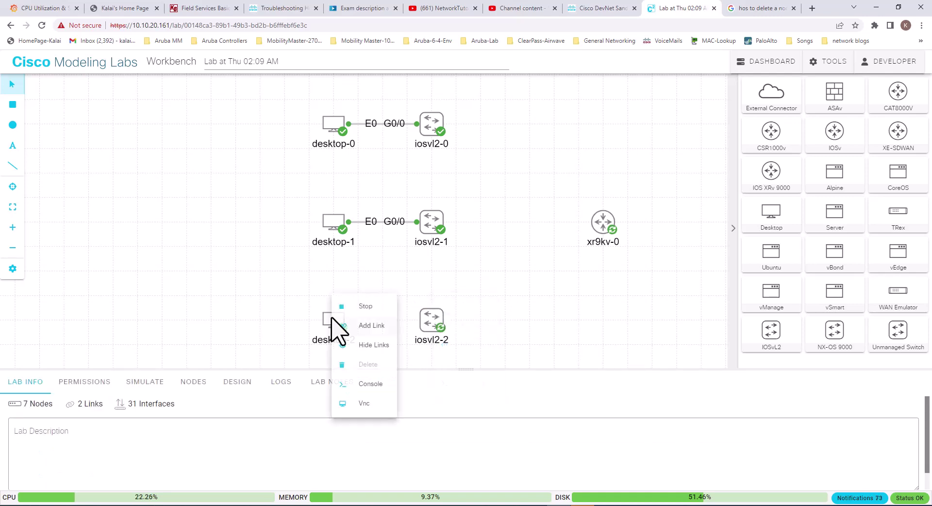
left_click(376, 322)
left_click(423, 323)
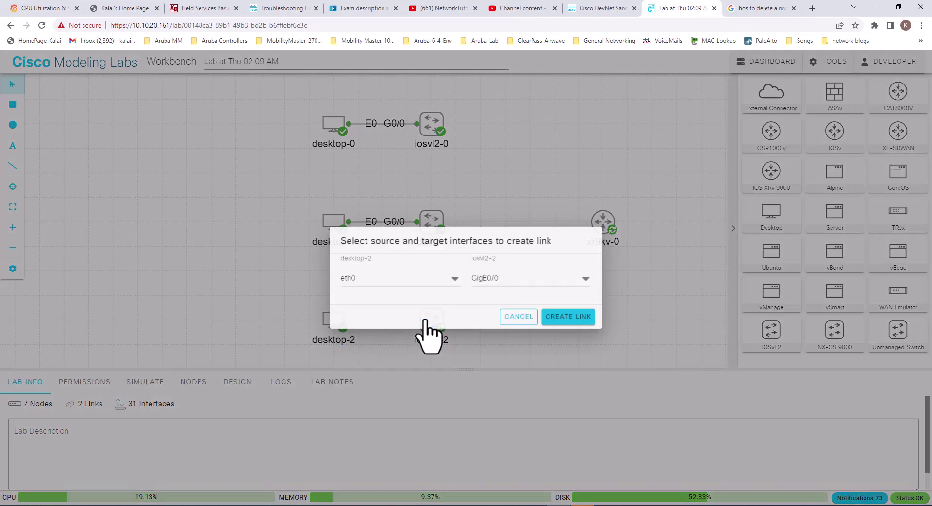
left_click(570, 318)
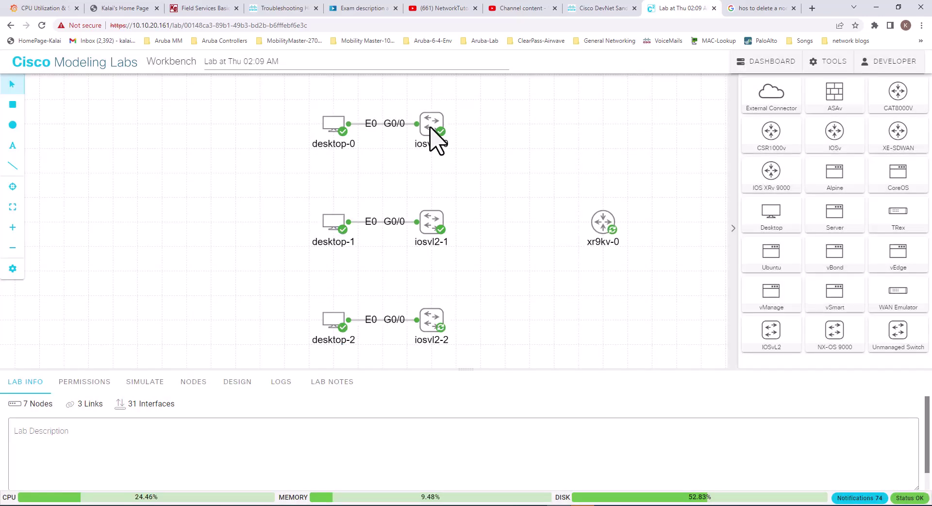
Link iosvl2-0 G0/1 to iosvl2-1 G0/1
right_click(437, 141)
left_click(474, 150)
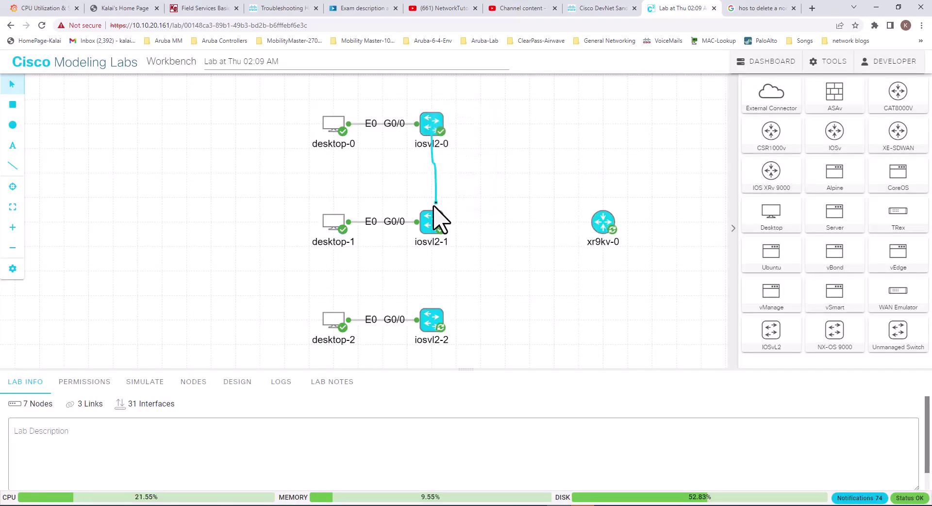
left_click(431, 220)
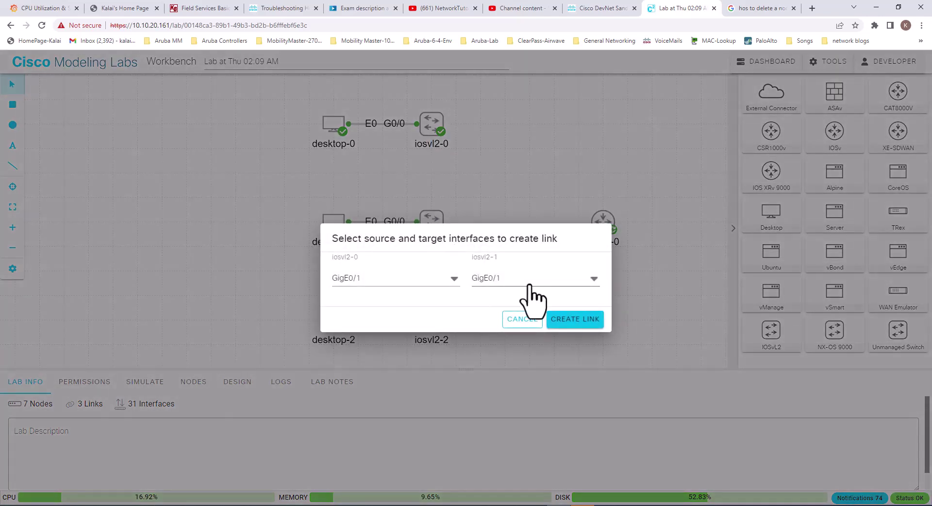
left_click(595, 315)
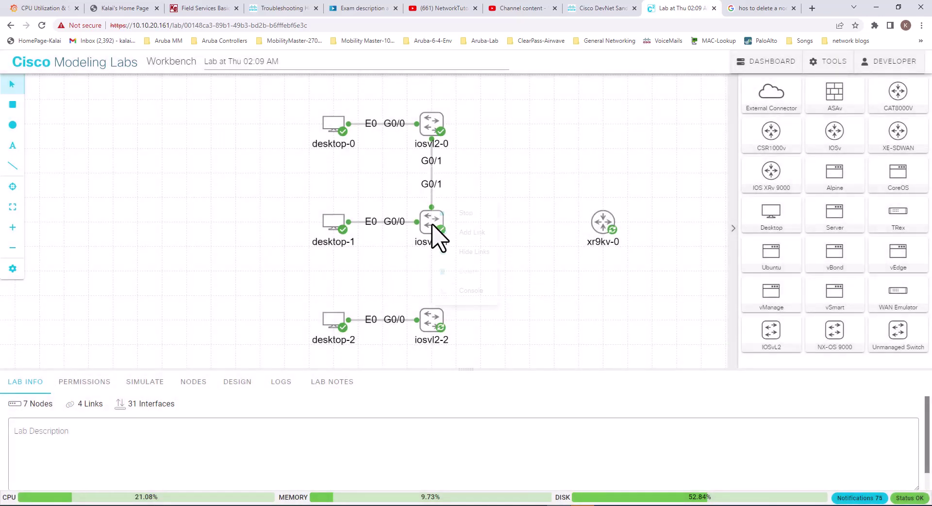
Link iosvl2-1 G0/2 to iosvl2-2 GigE0/1
left_click(472, 232)
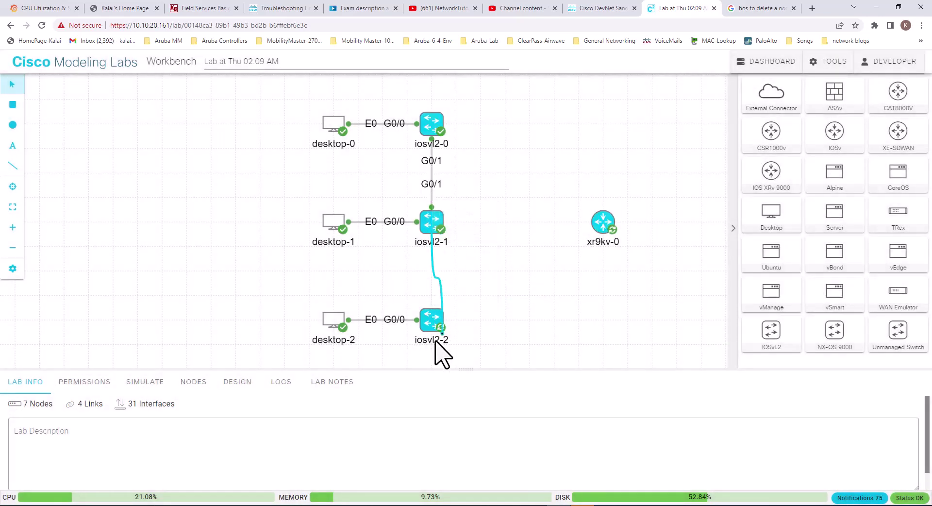
left_click(433, 316)
left_click(592, 282)
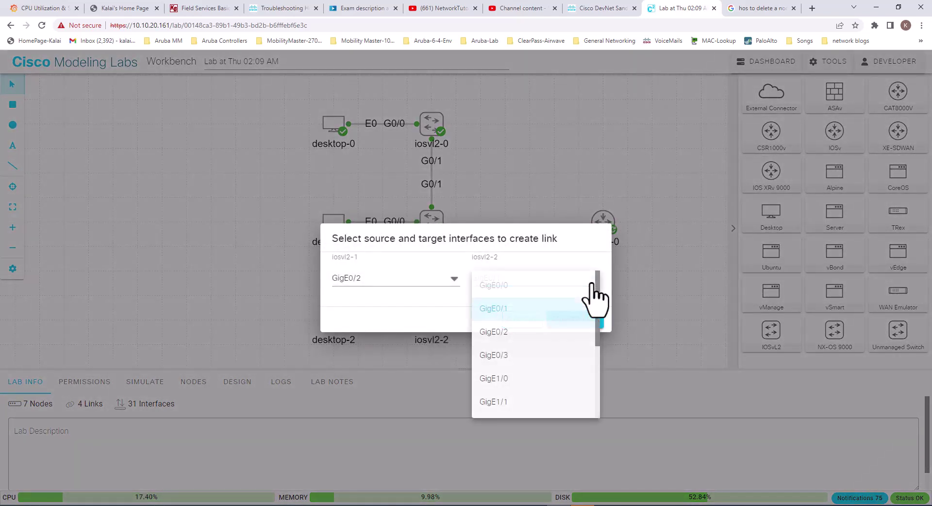
scroll(592, 325, "down", 3)
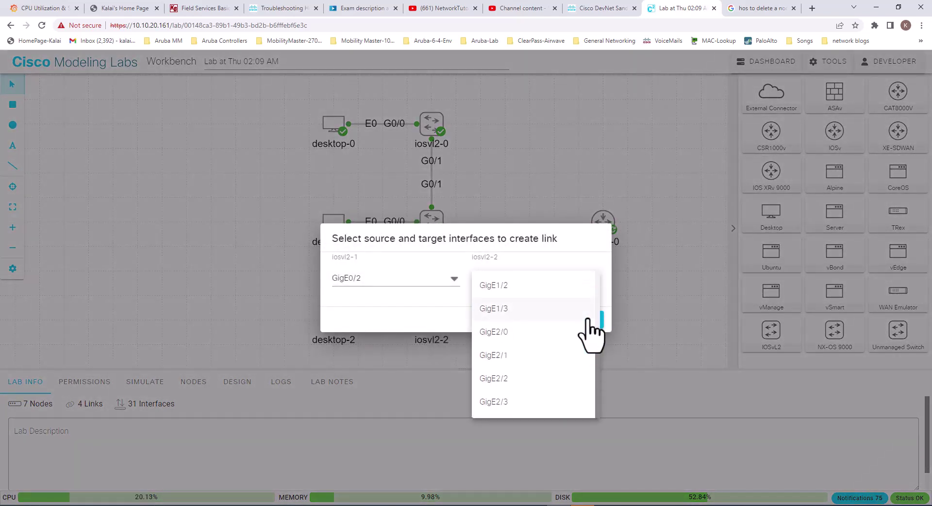
scroll(589, 319, "up", 3)
left_click(589, 311)
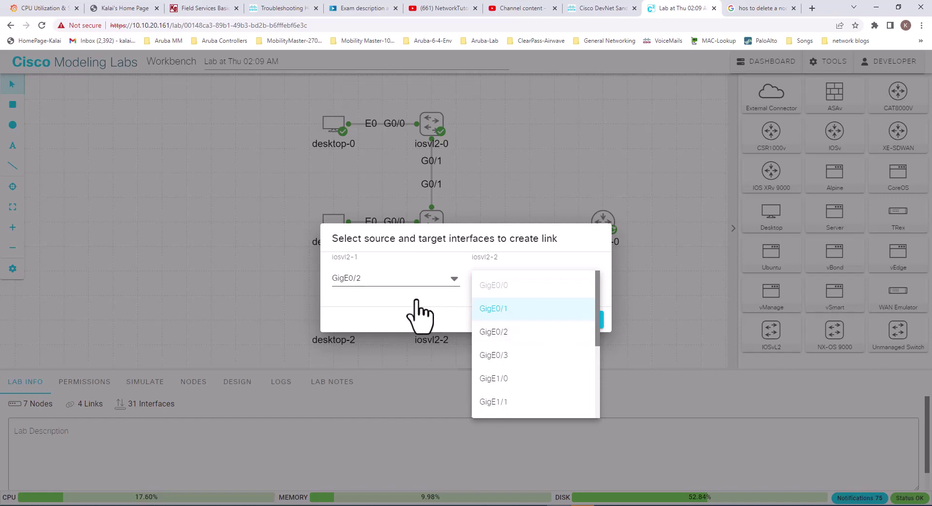
left_click(585, 319)
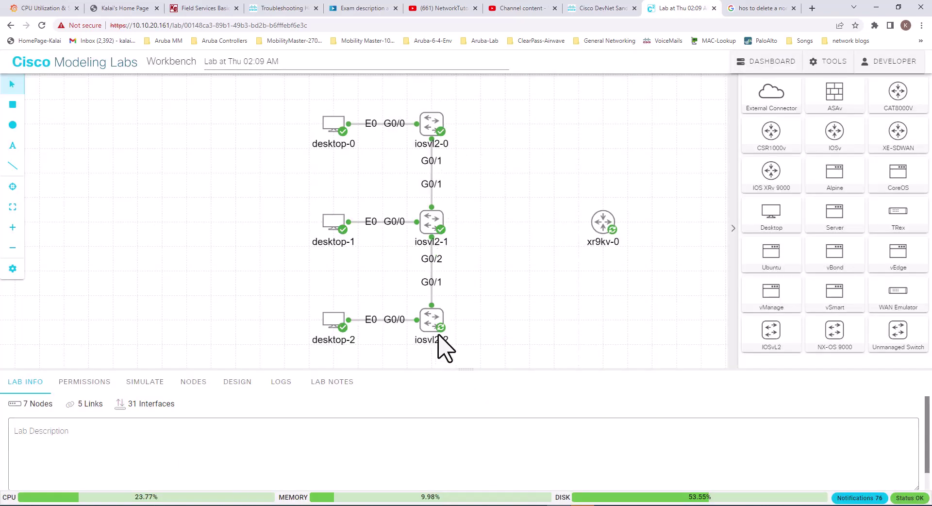
Create a link from iosvl2-2 GigE2/3 to xr9kv-0 GigE0/0
right_click(431, 314)
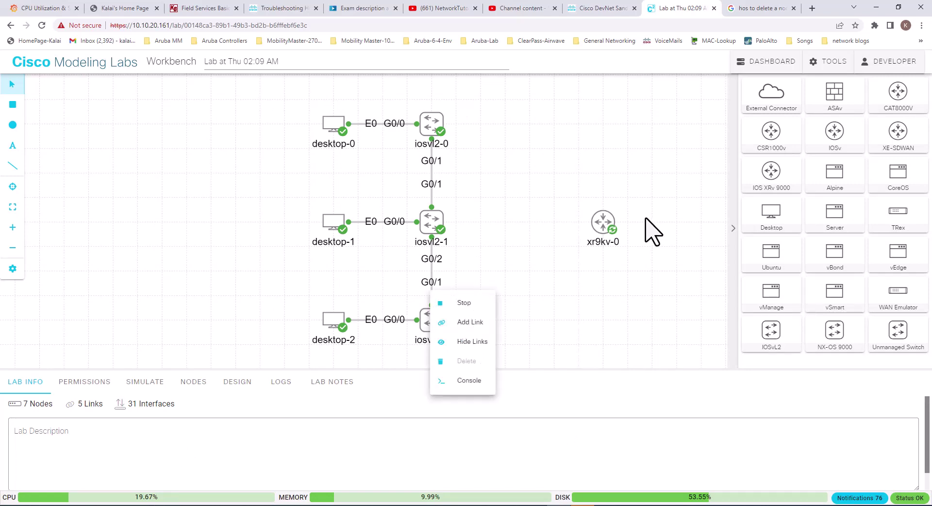
left_click(475, 323)
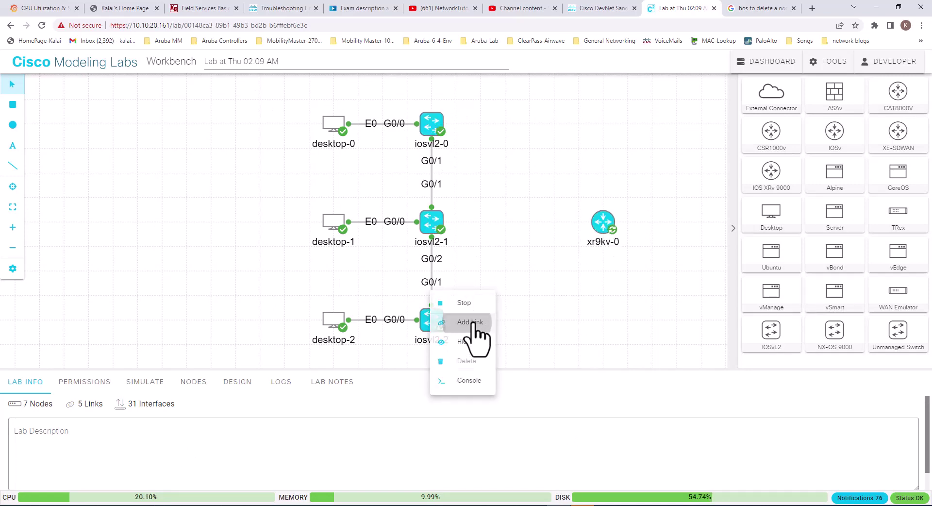
left_click(608, 232)
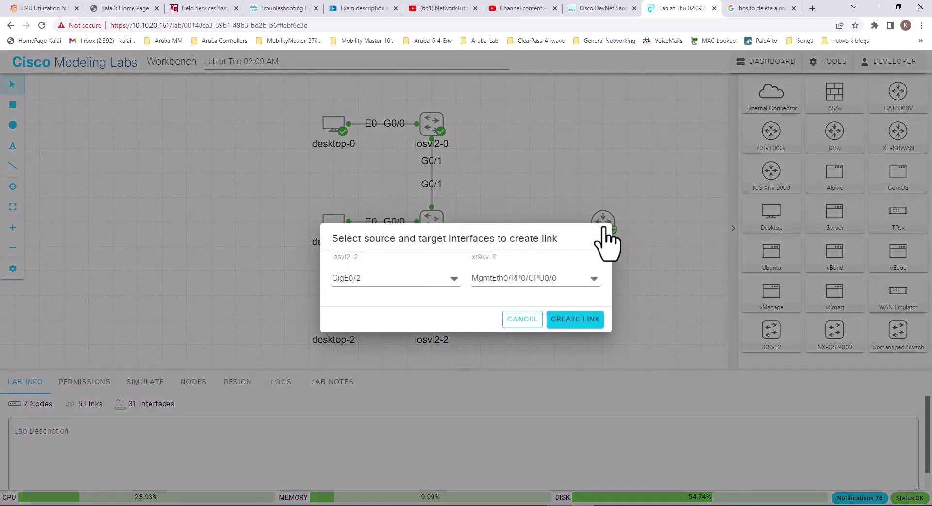
left_click(455, 285)
left_click_drag(457, 295, 445, 385)
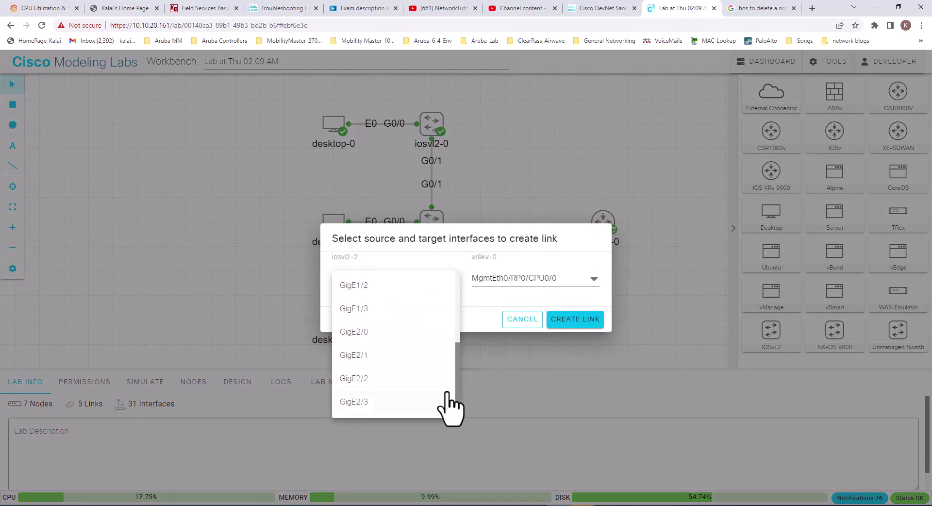
left_click(368, 404)
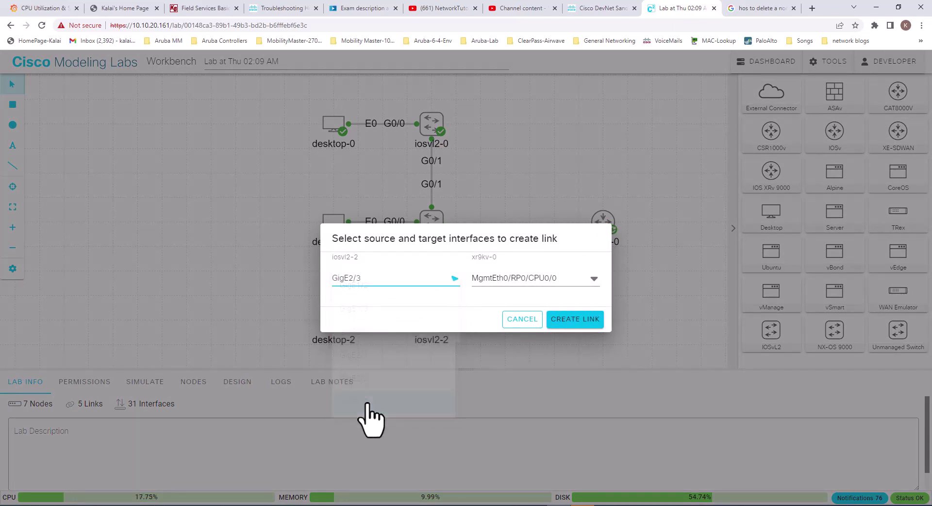
left_click(591, 280)
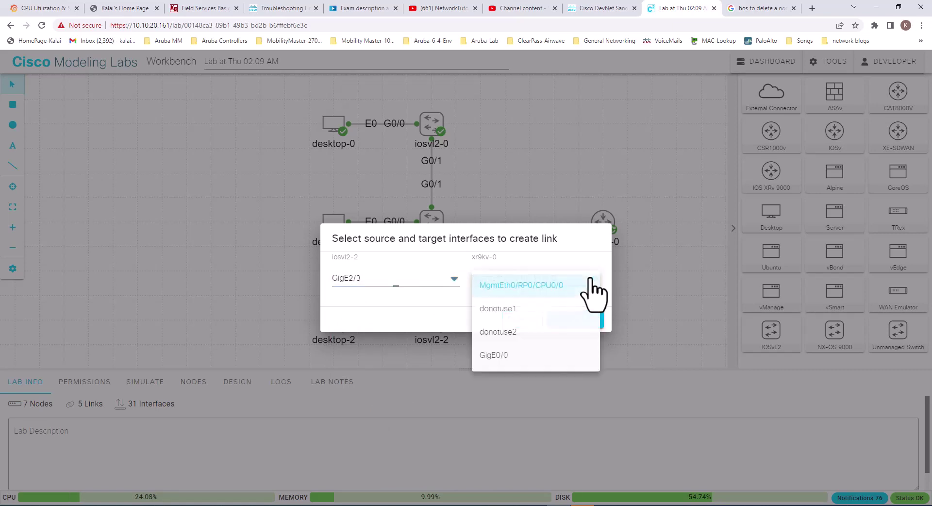
left_click(495, 356)
left_click(576, 320)
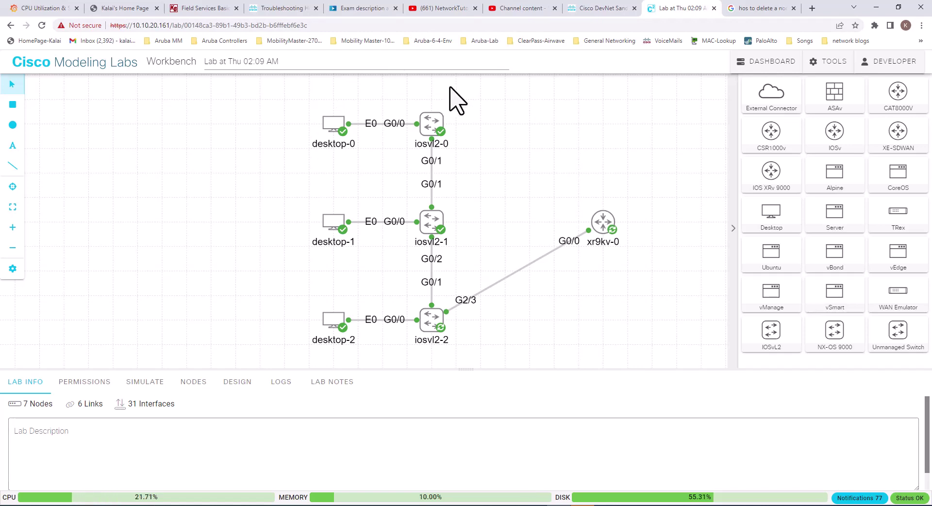
Open the iosvl2-0 console in an enlarged pane and bring up a prompt
left_click(431, 130)
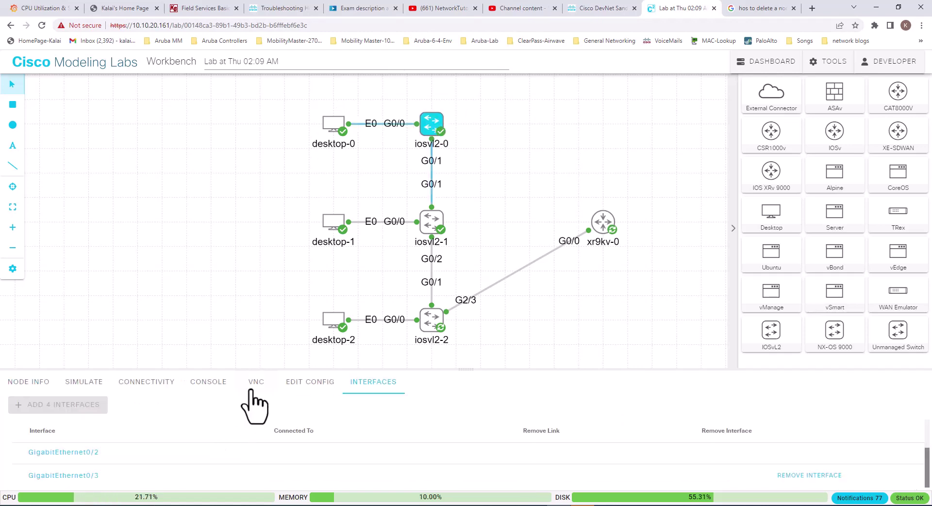
left_click(212, 381)
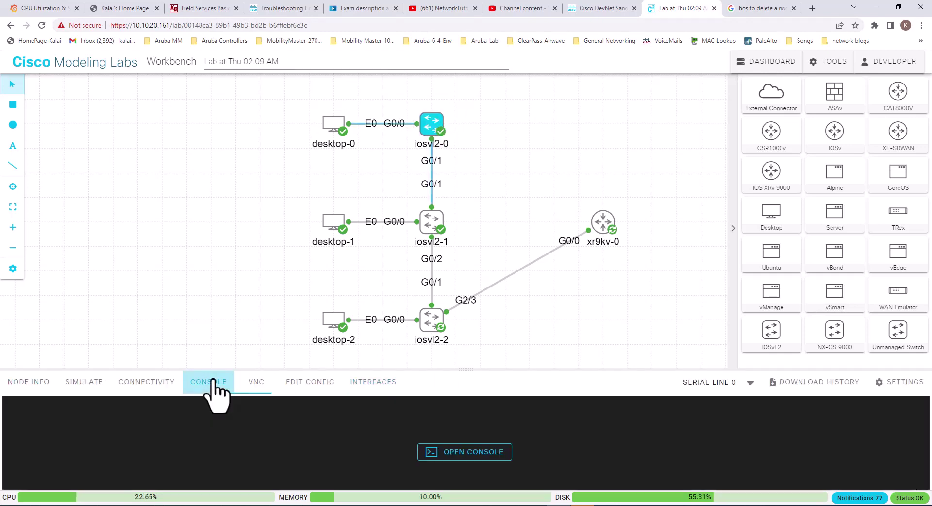
left_click(464, 452)
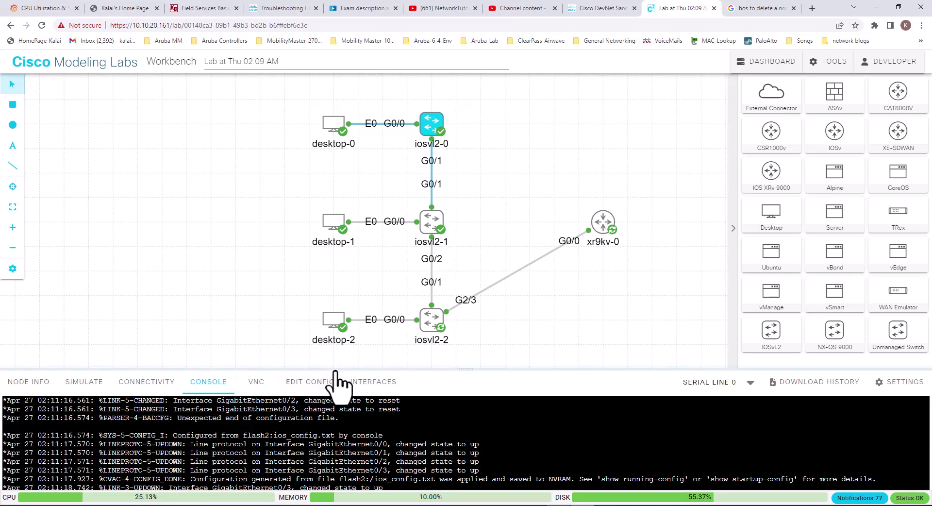
left_click_drag(335, 370, 338, 262)
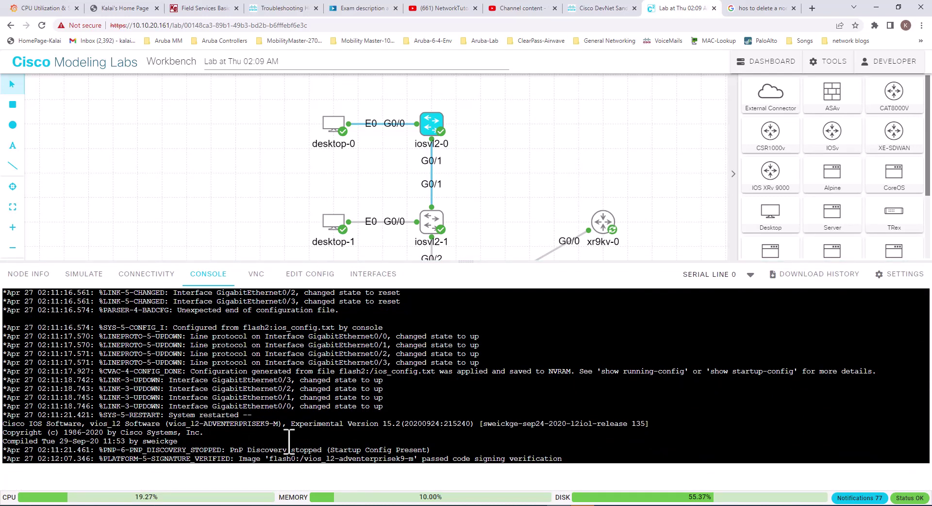
key("Return")
key("Return")
key("Return")
key("Return")
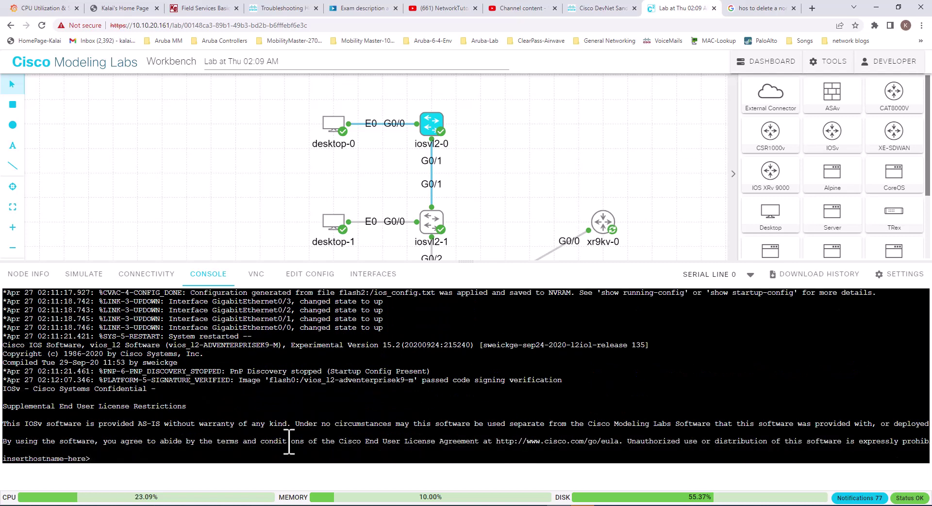
key("Return")
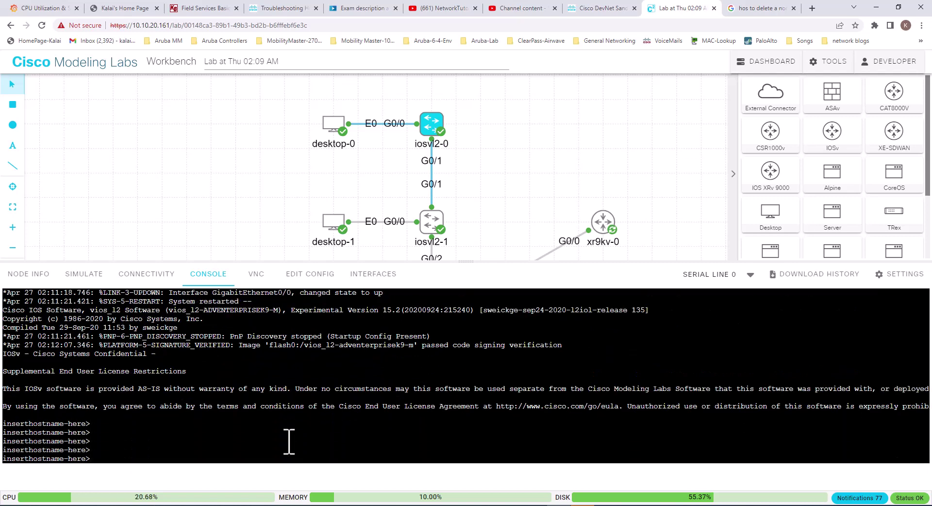
Run en, conf t, hostname S1 and end, then shrink the console pane
type("en")
key("Return")
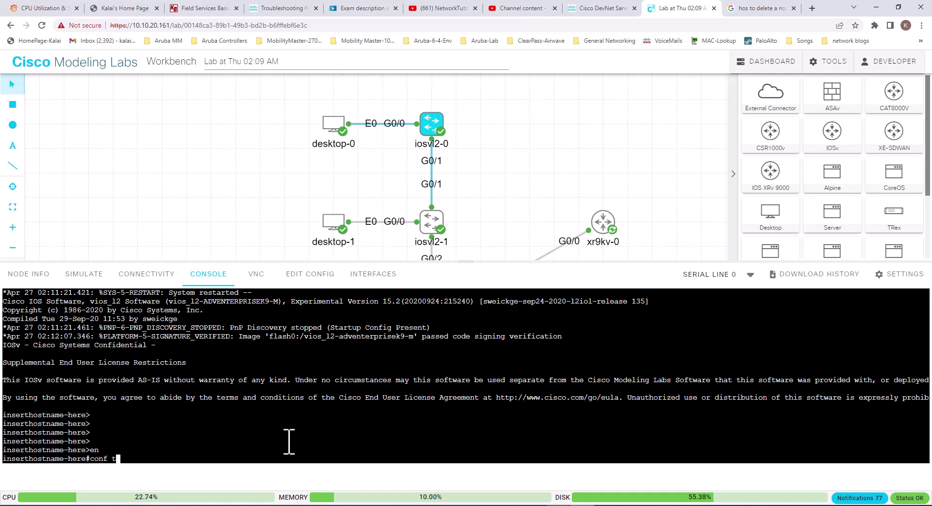
type("conf t")
key("Return")
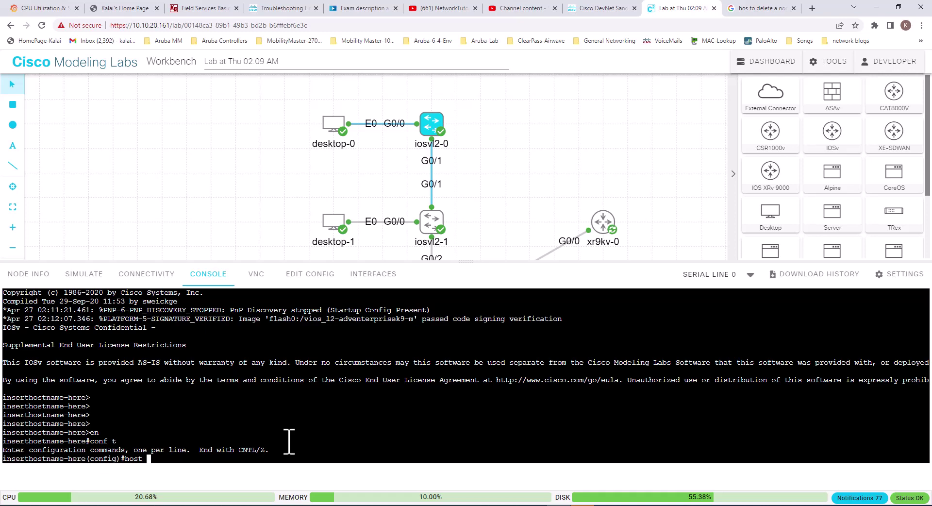
type("host")
key("Tab")
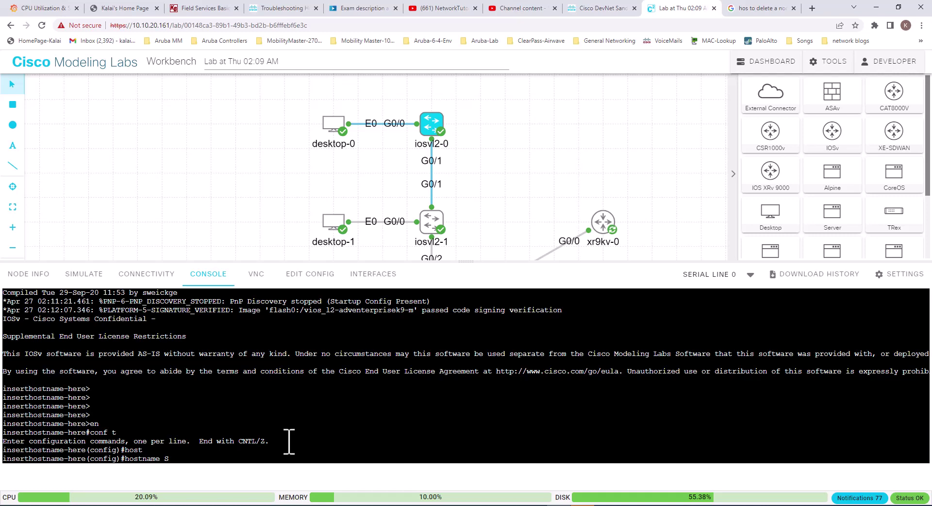
key("Return")
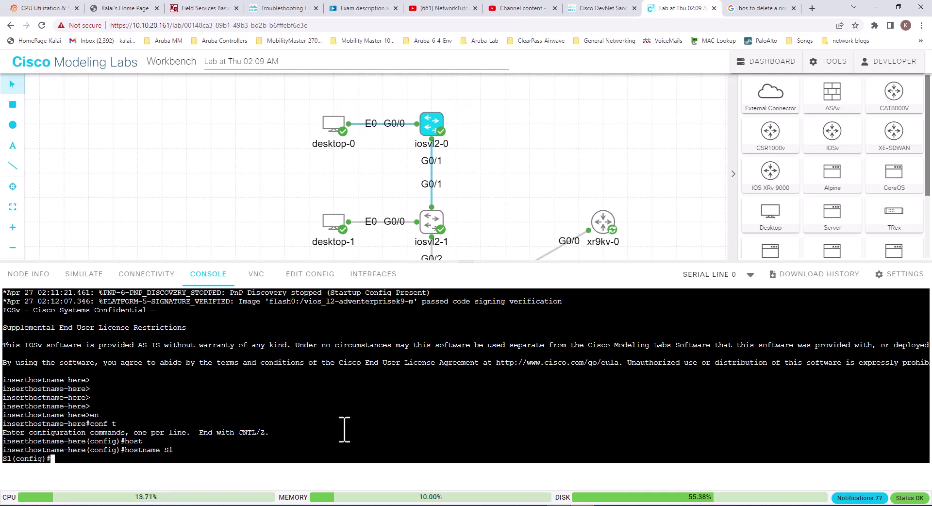
type("end")
key("Return")
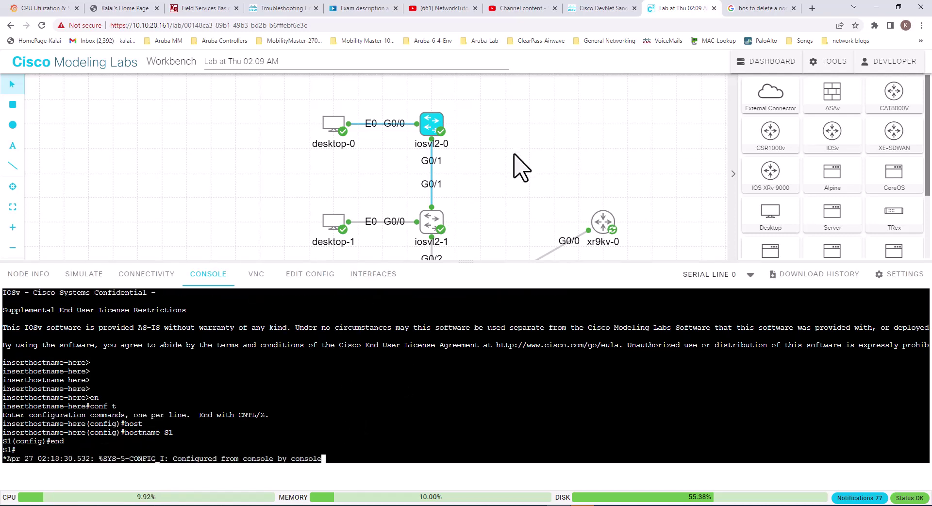
left_click_drag(512, 262, 501, 397)
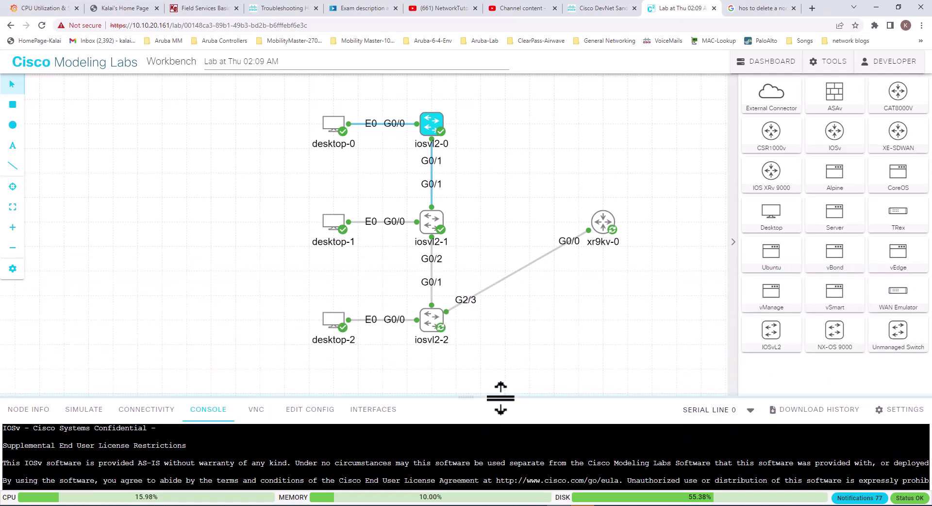